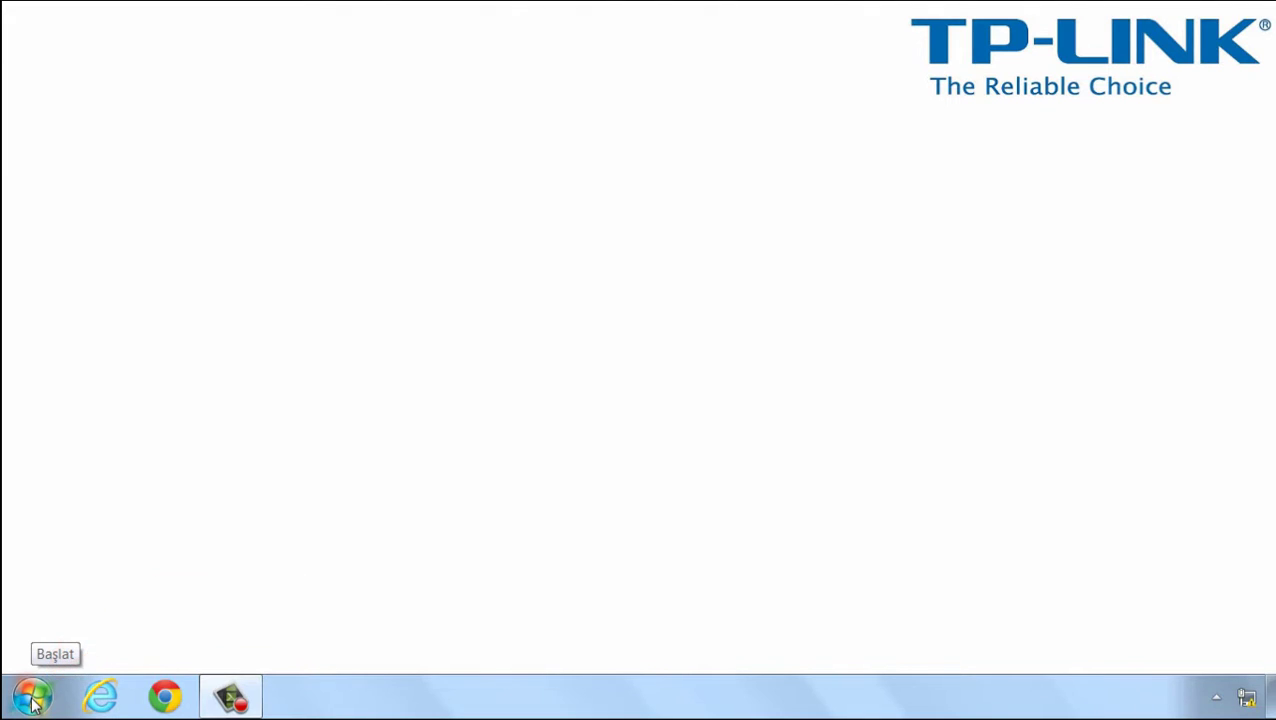
Step: Go from Control Panel through Ağ ve Paylaşım Merkezi to the network adapter list
click(33, 700)
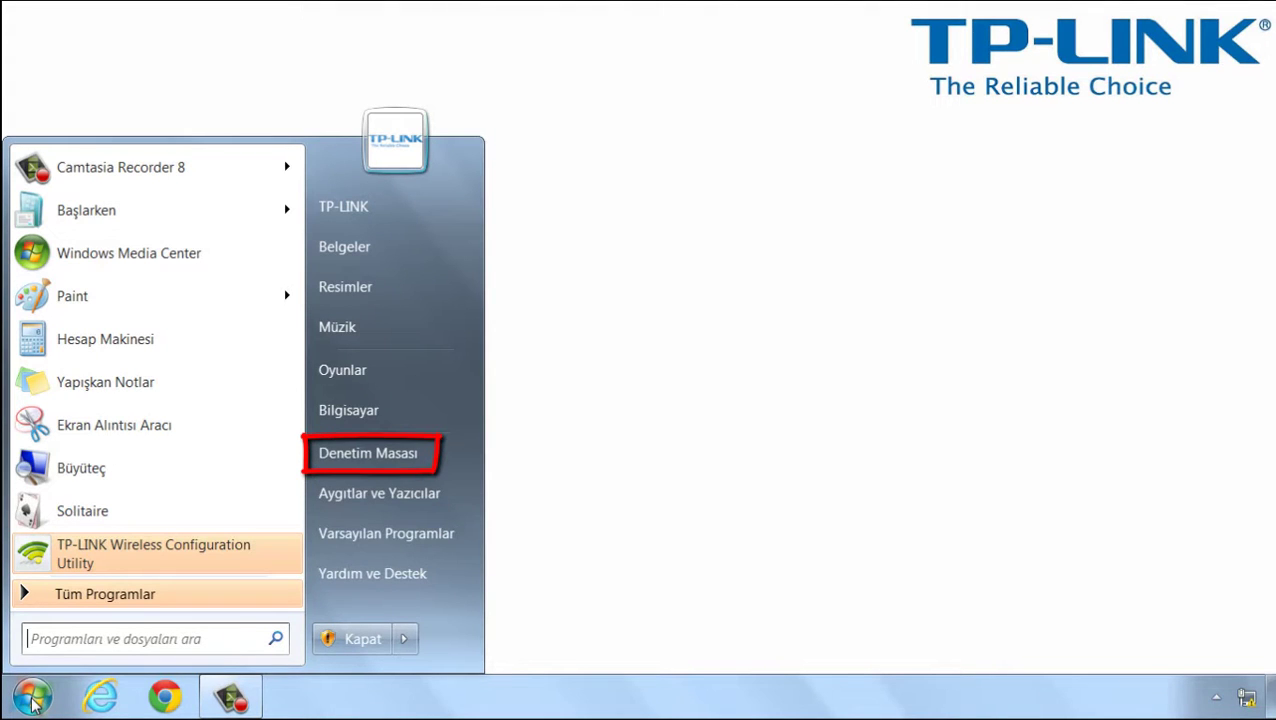
click(386, 457)
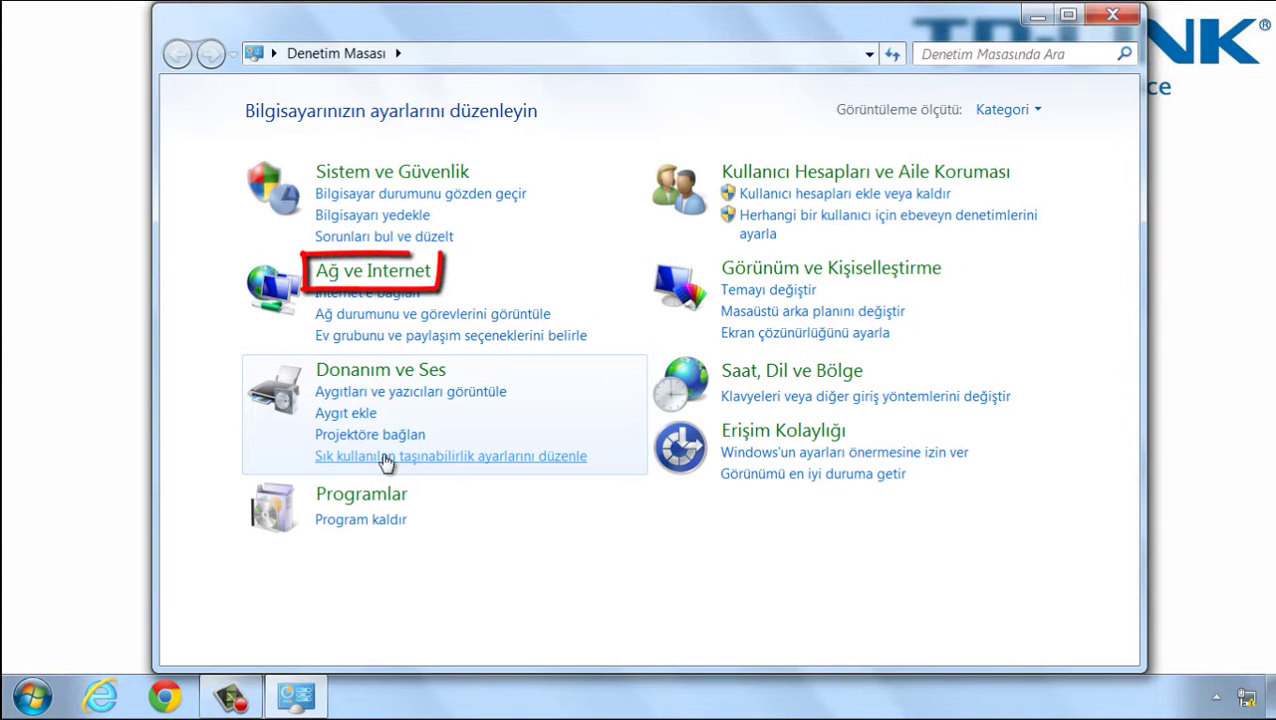
click(366, 277)
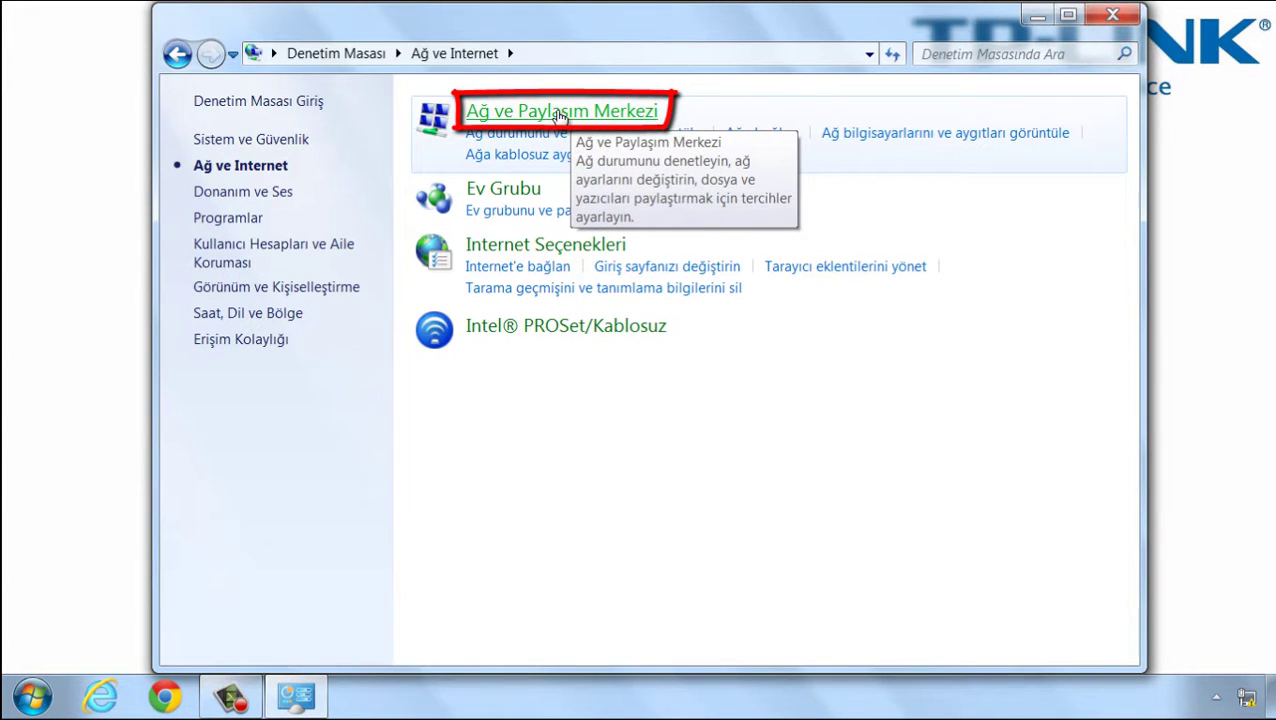
click(561, 116)
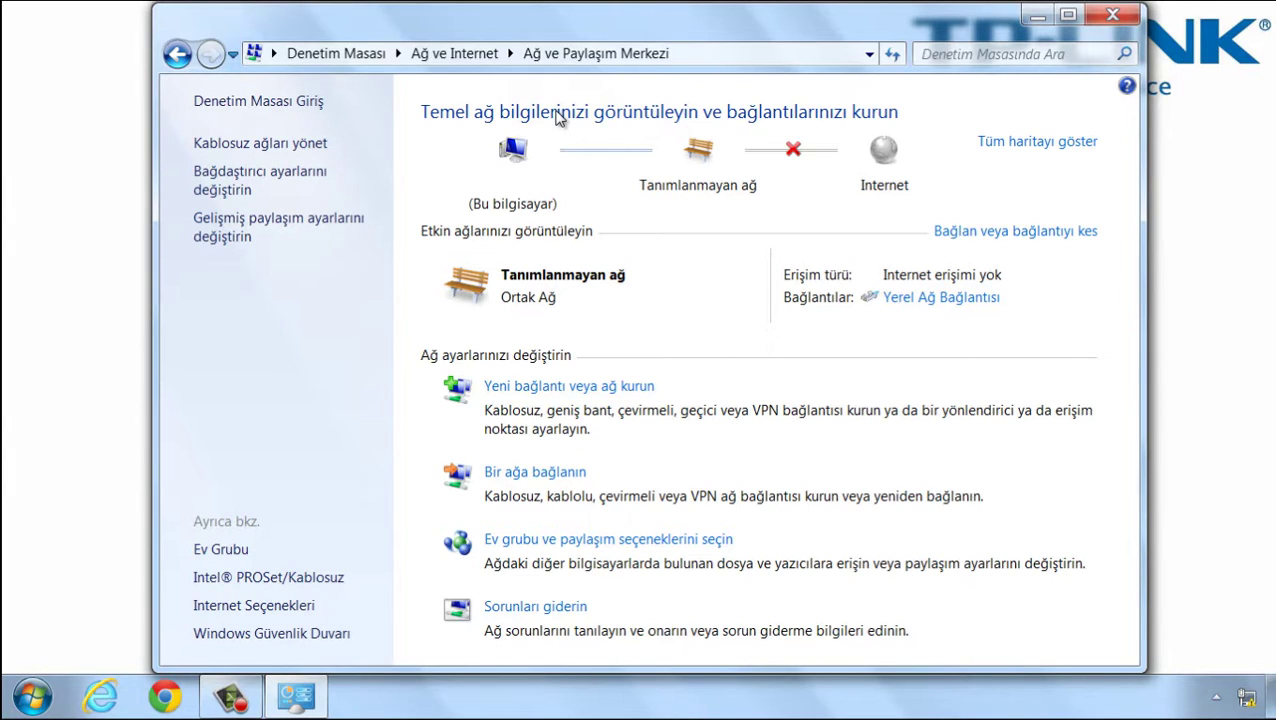
click(270, 188)
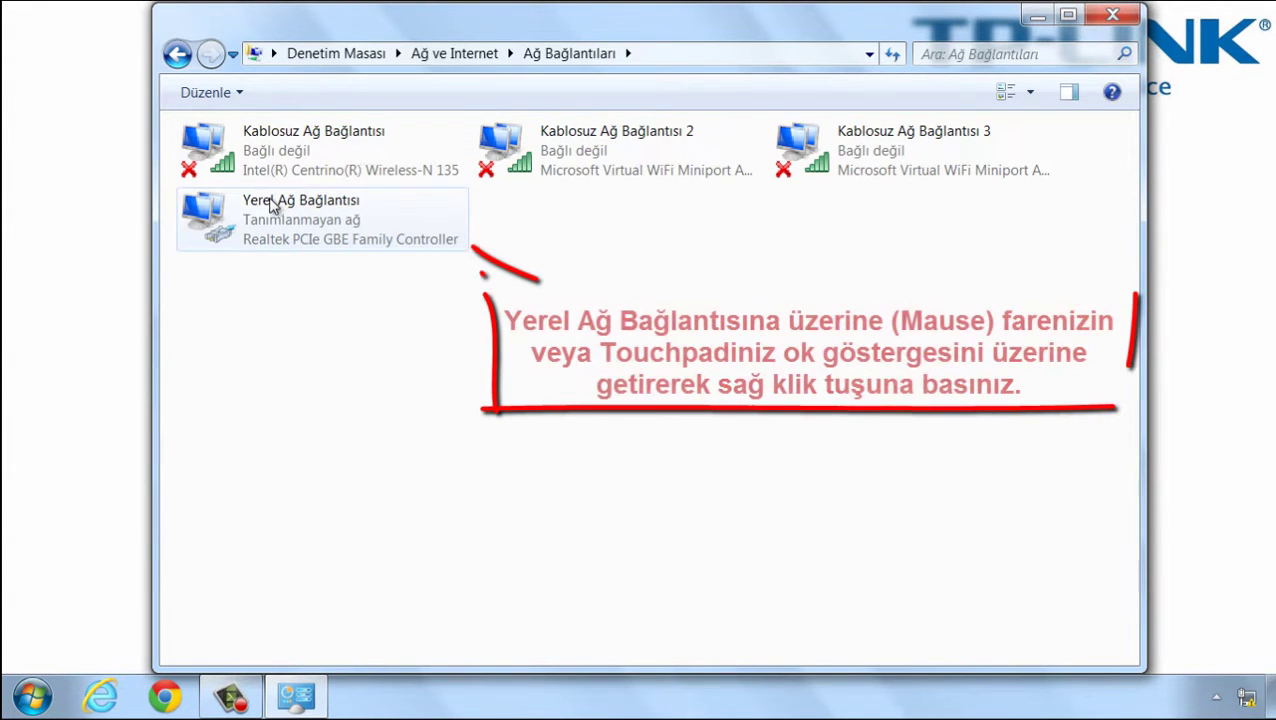
Step: Open the Internet Protokolü sürüm 4 (TCP/IPv4) properties of Yerel Ağ Bağlantısı
click(305, 235)
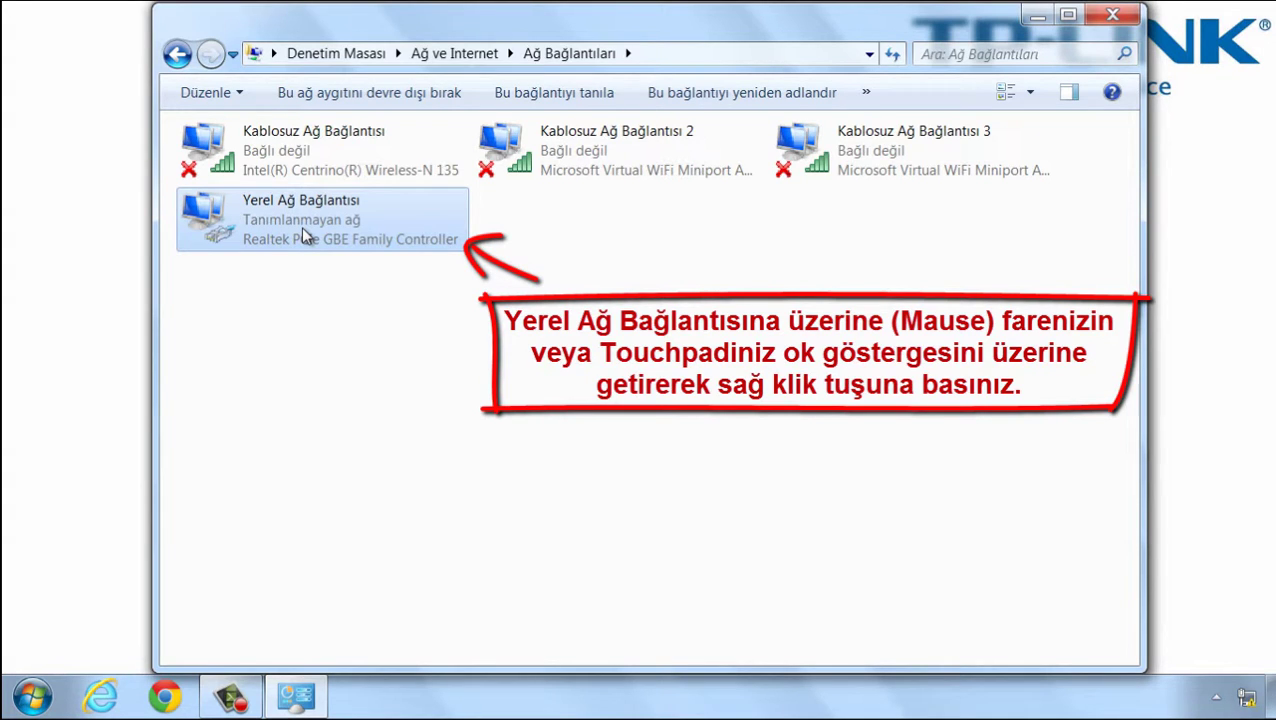
right_click(302, 228)
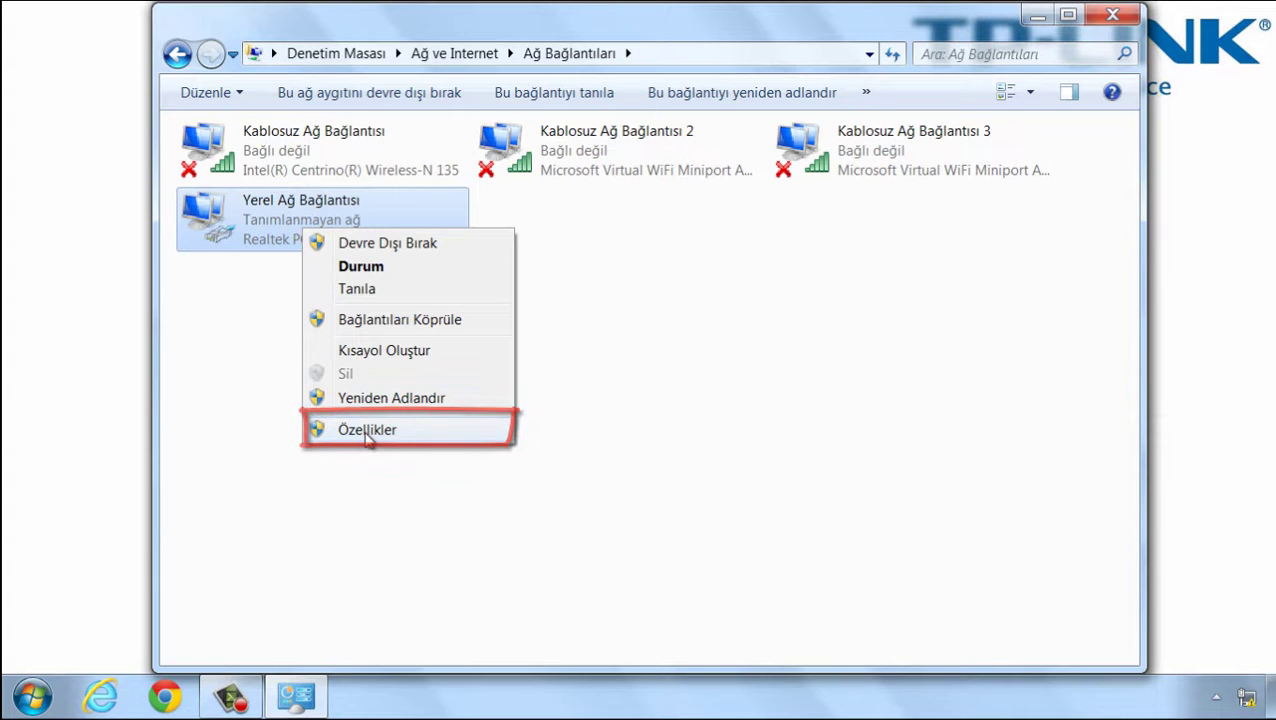
click(367, 432)
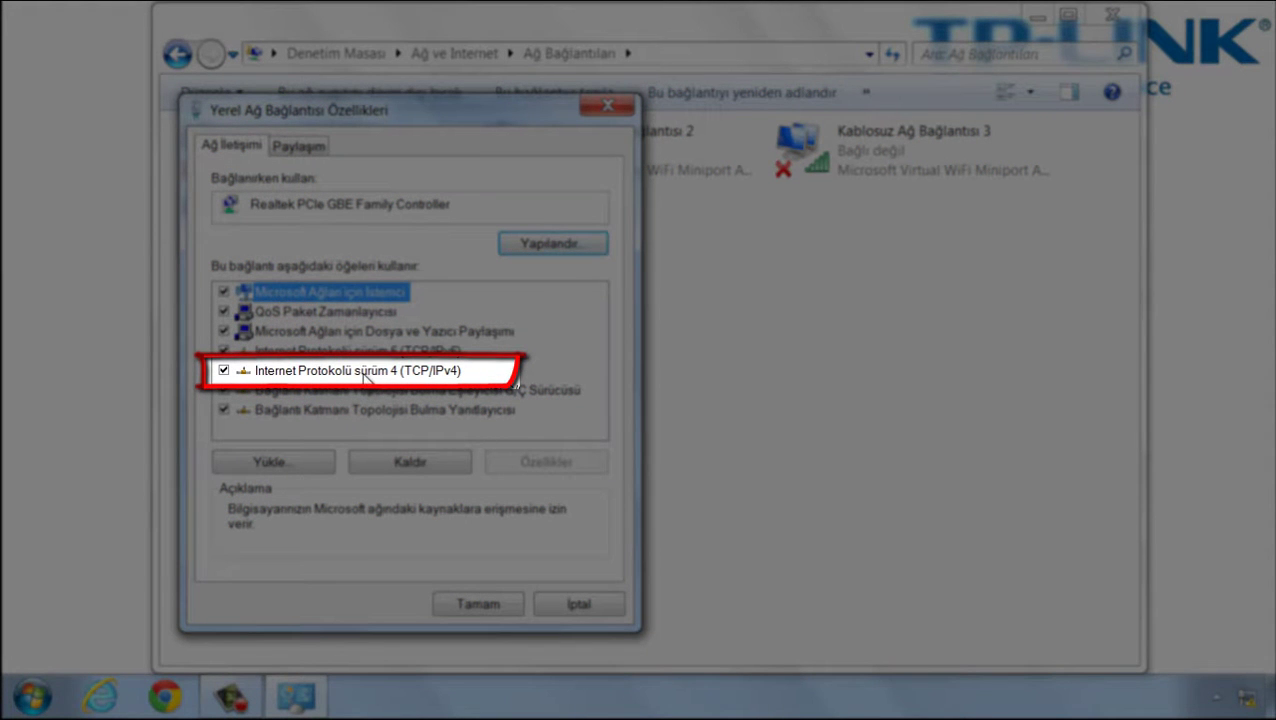
click(366, 373)
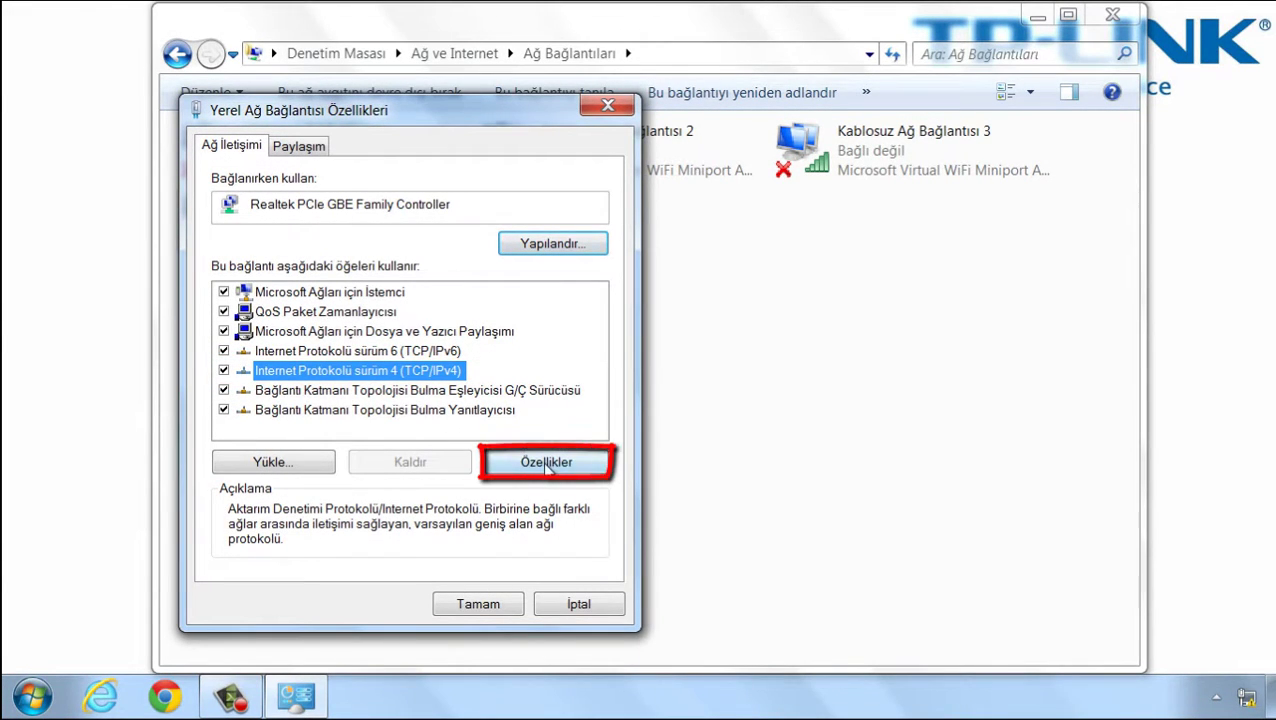
click(547, 465)
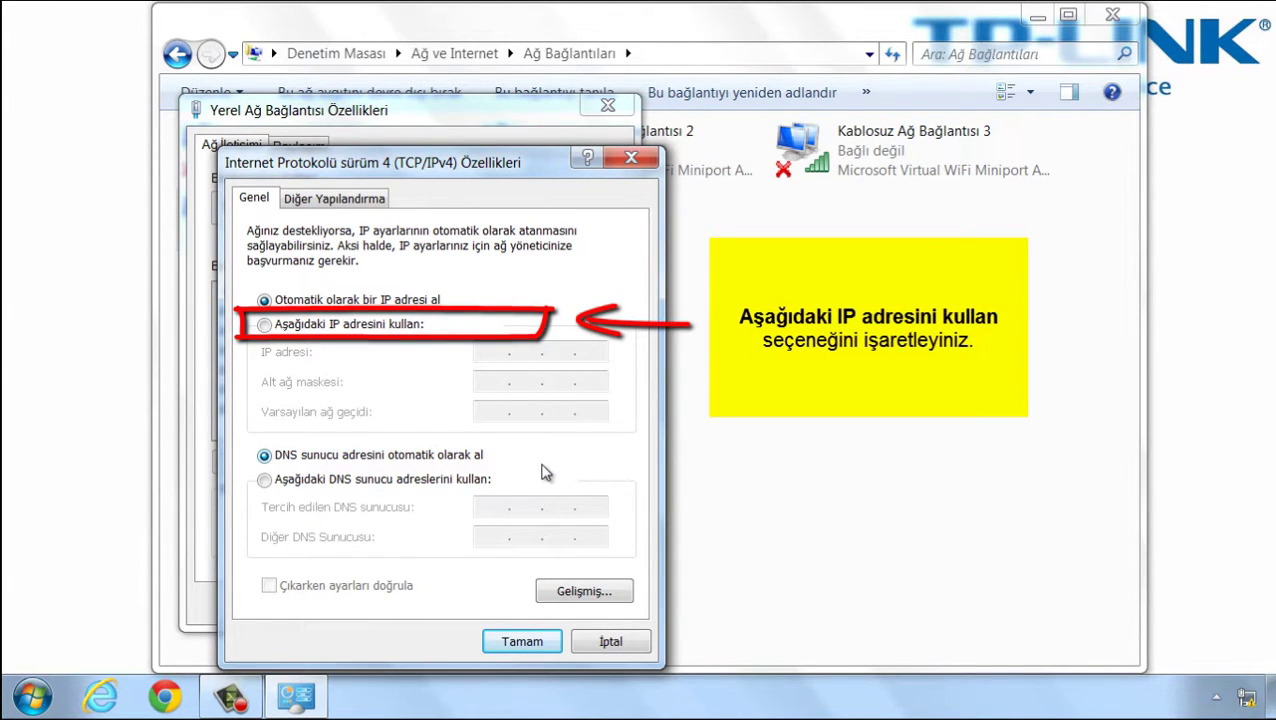
Step: Give the wired adapter static IP 192.168.0.25, mask 255.255.255.0, and close the dialogs
click(263, 326)
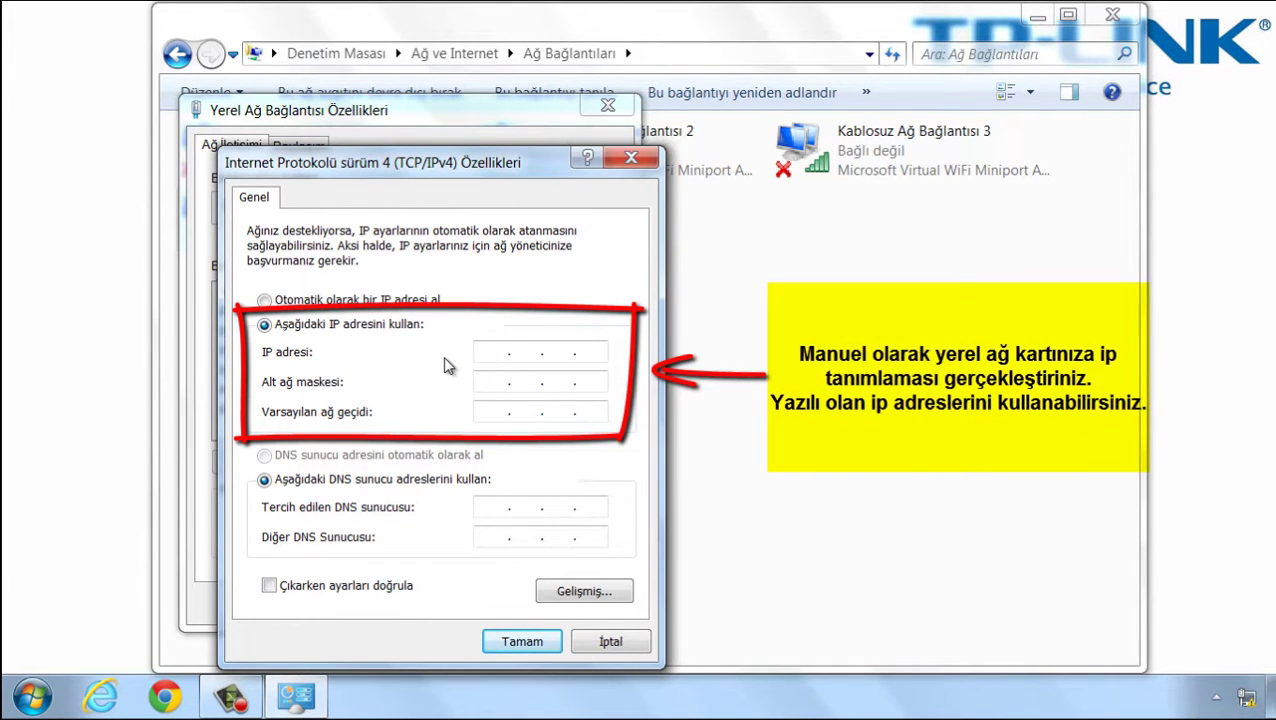
text(192 . 168 . 0 . 25)
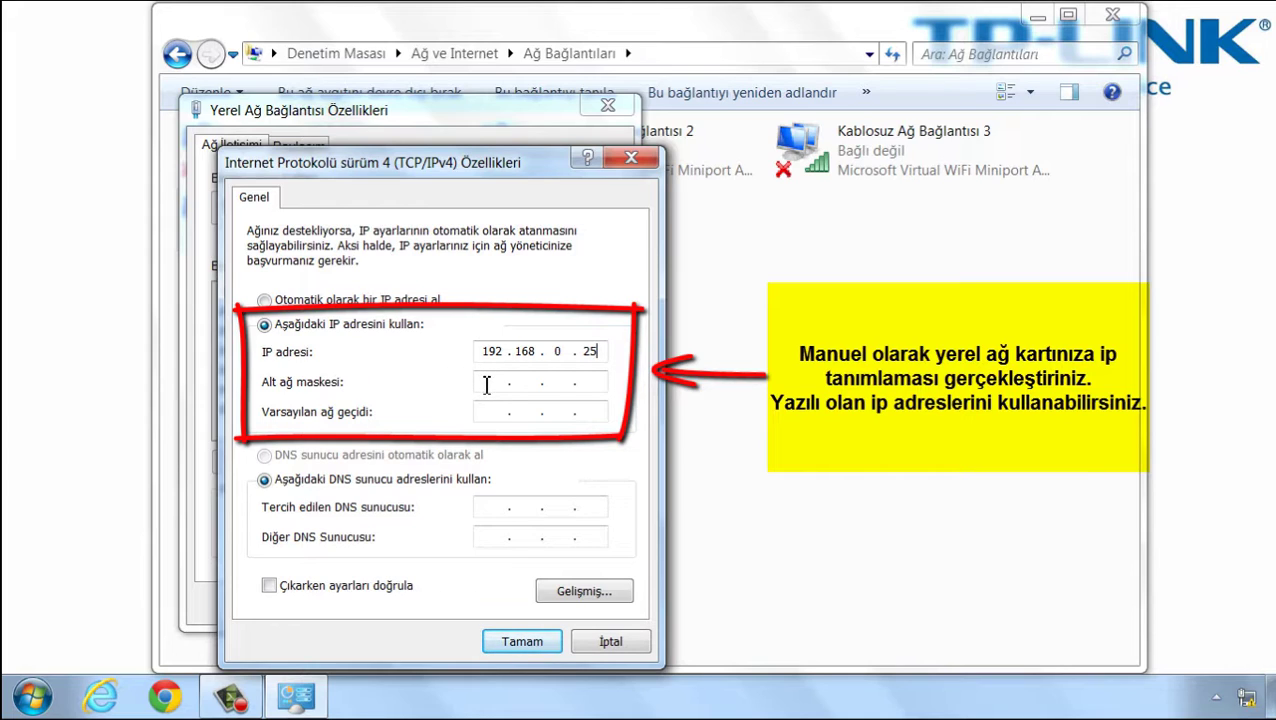
click(486, 385)
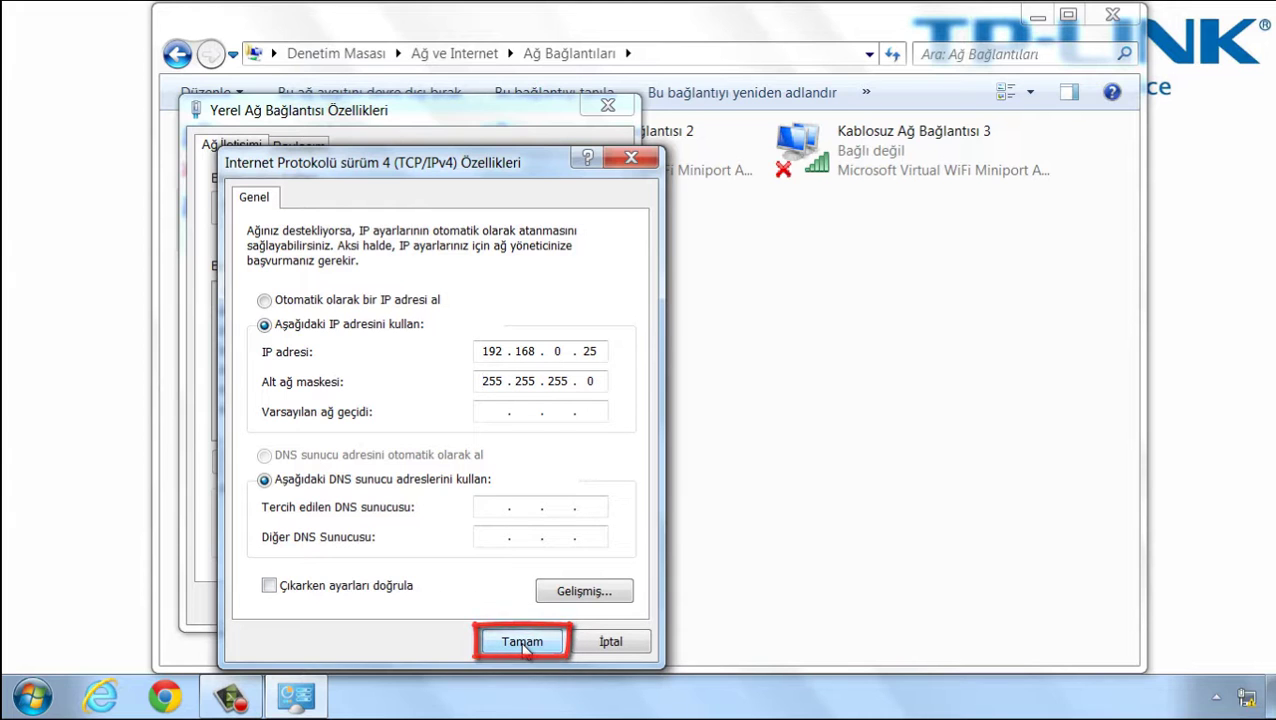
click(522, 643)
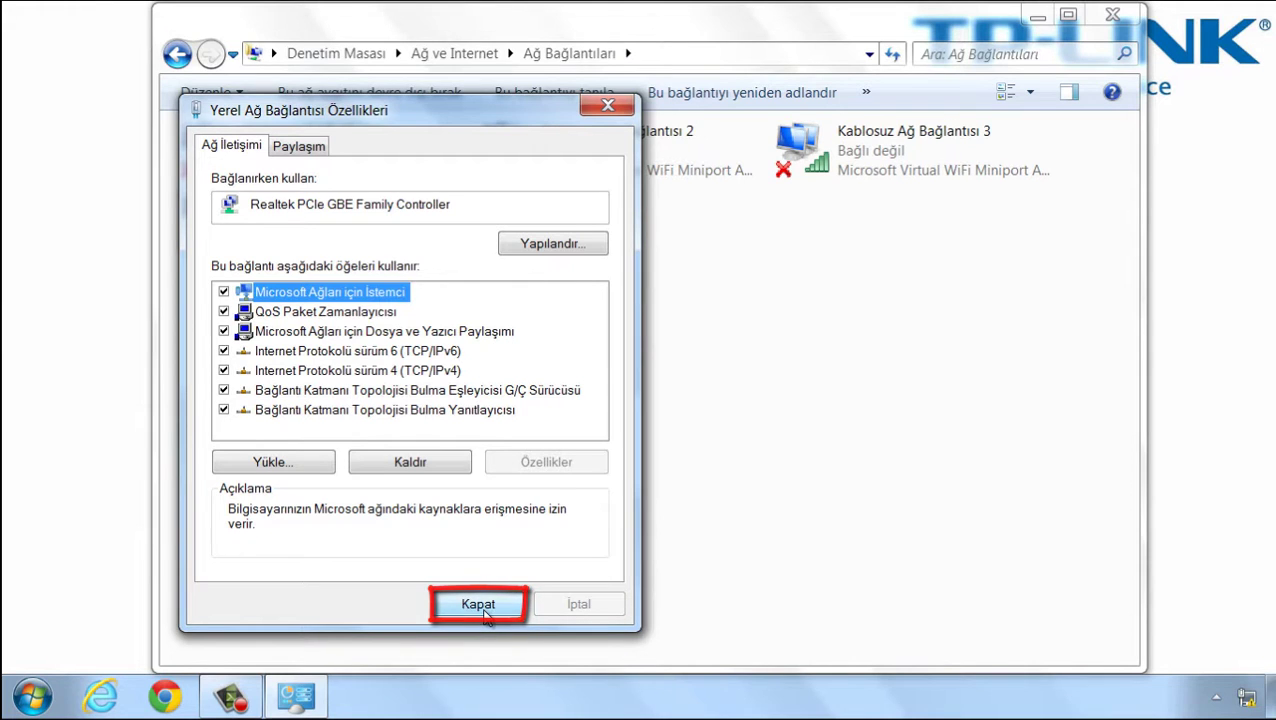
click(483, 609)
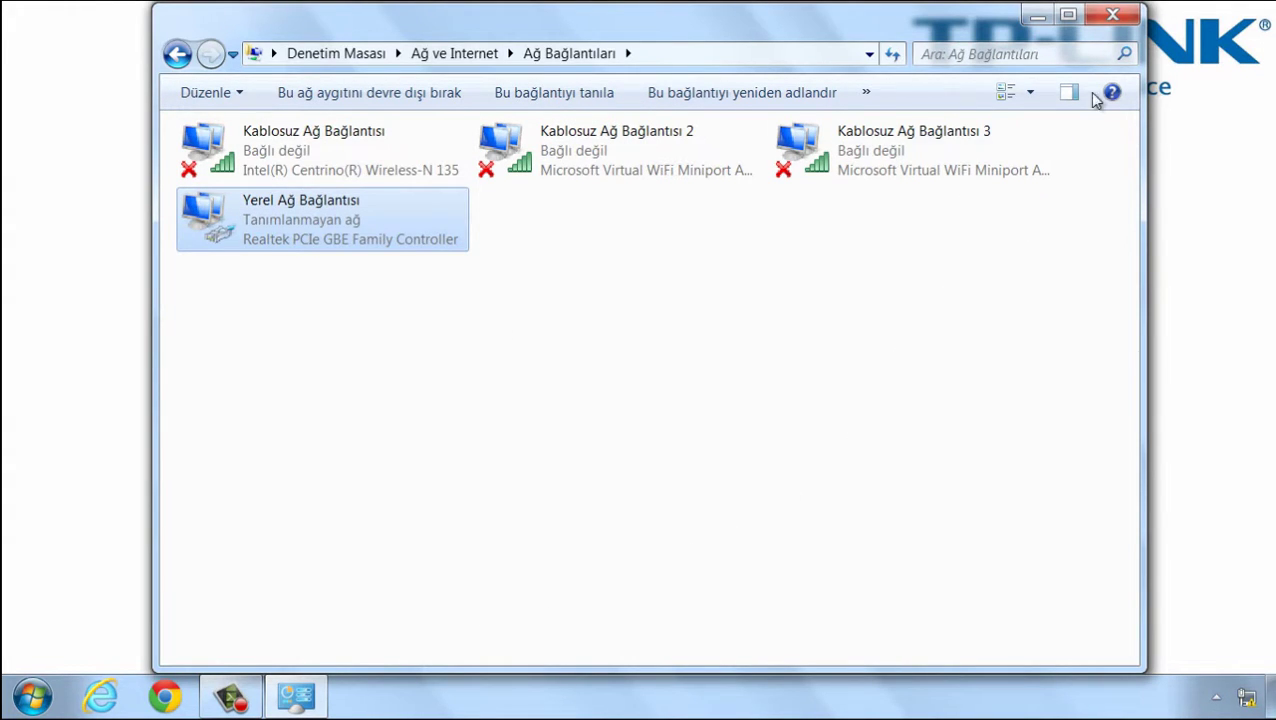
click(1120, 24)
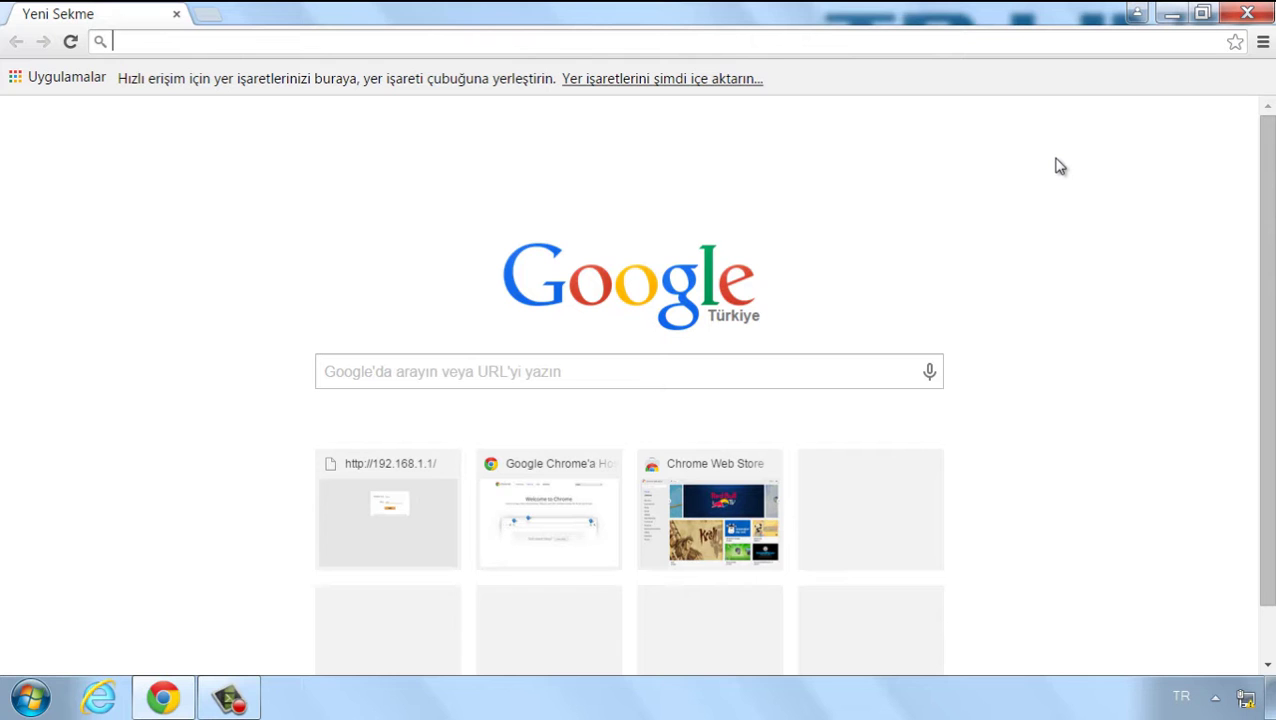
Step: Load tplinkeap.net in Chrome's address bar
text(tpl)
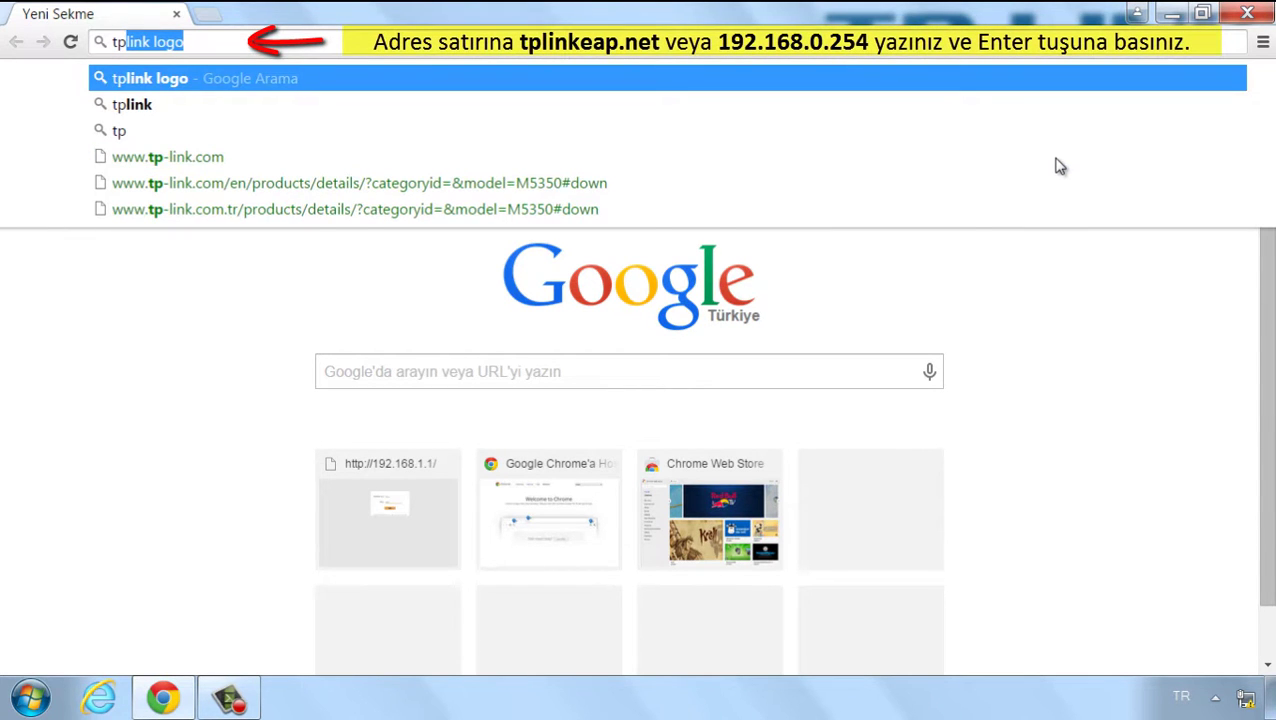
text(ink)
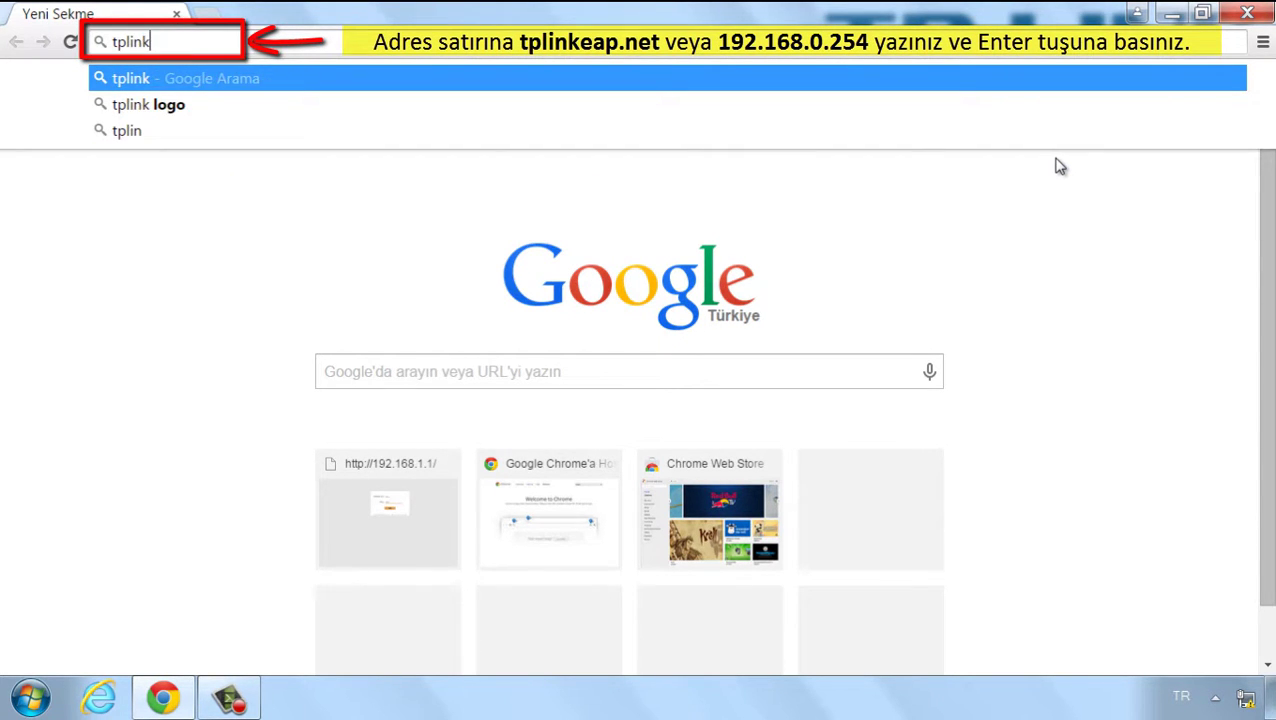
text(ea)
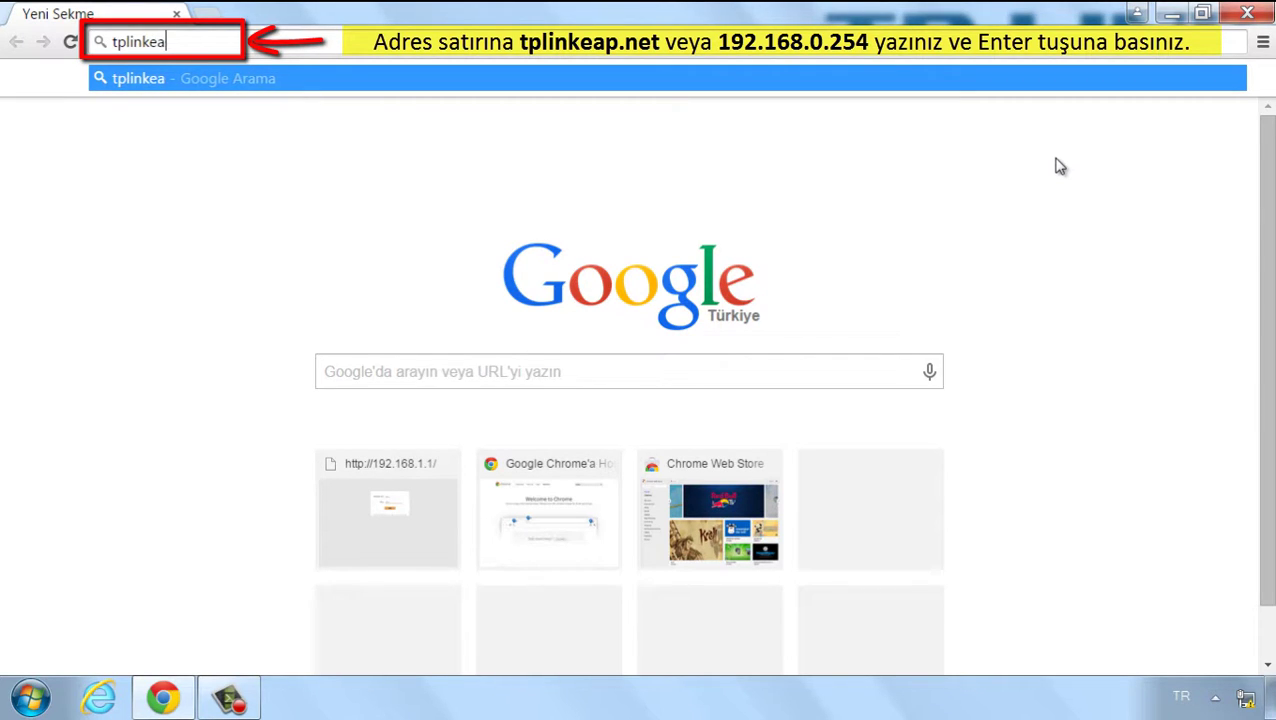
text(p.net)
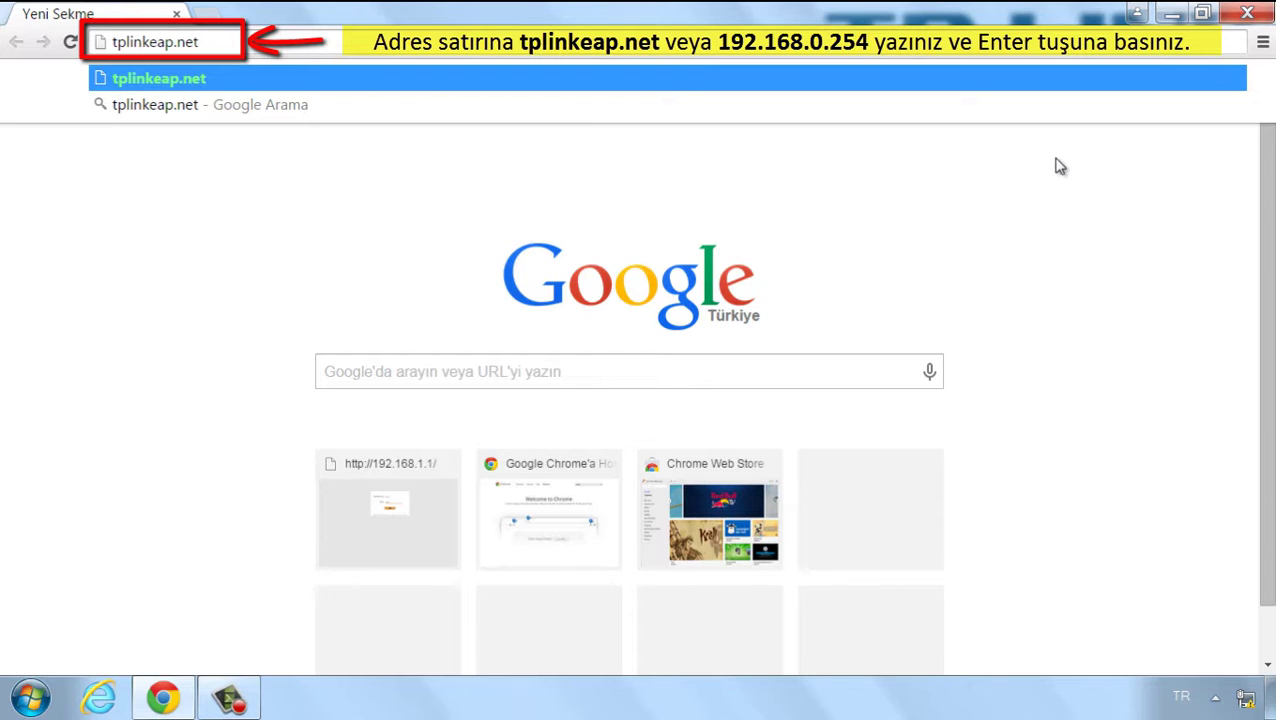
key(Return)
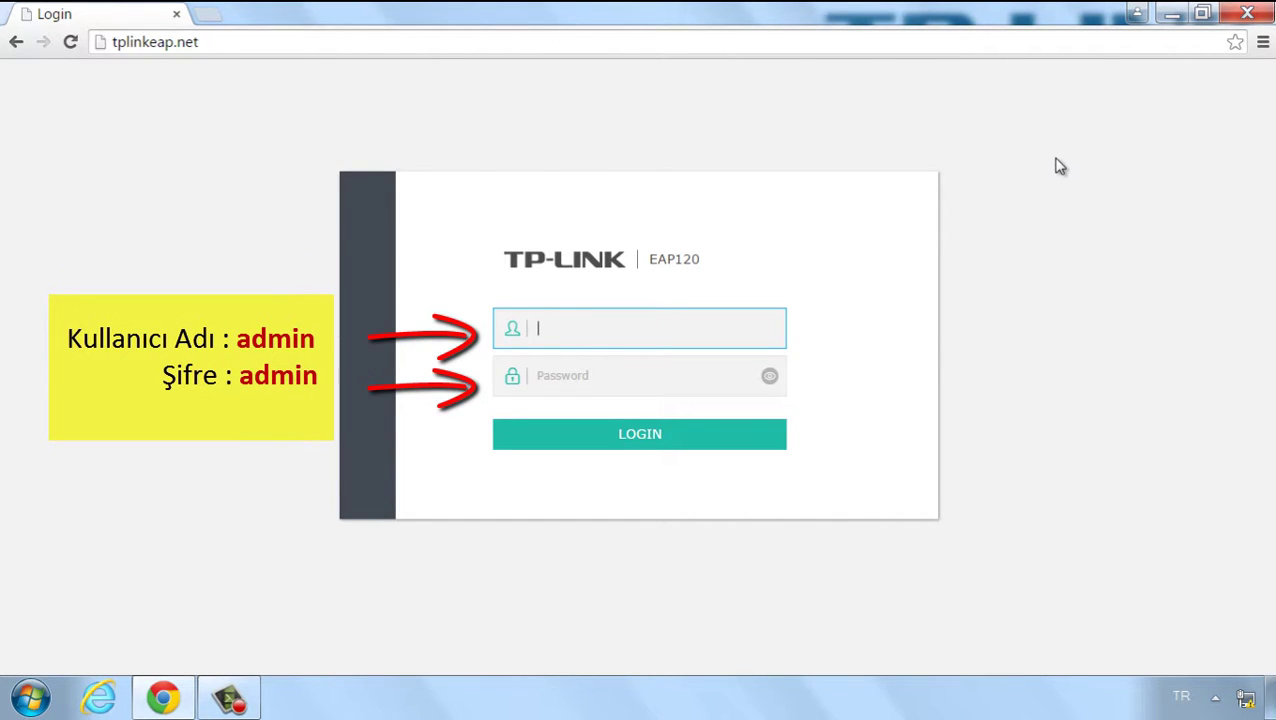
Step: Log in to the EAP120 with the default administrator username and password
text(admin)
key(Tab)
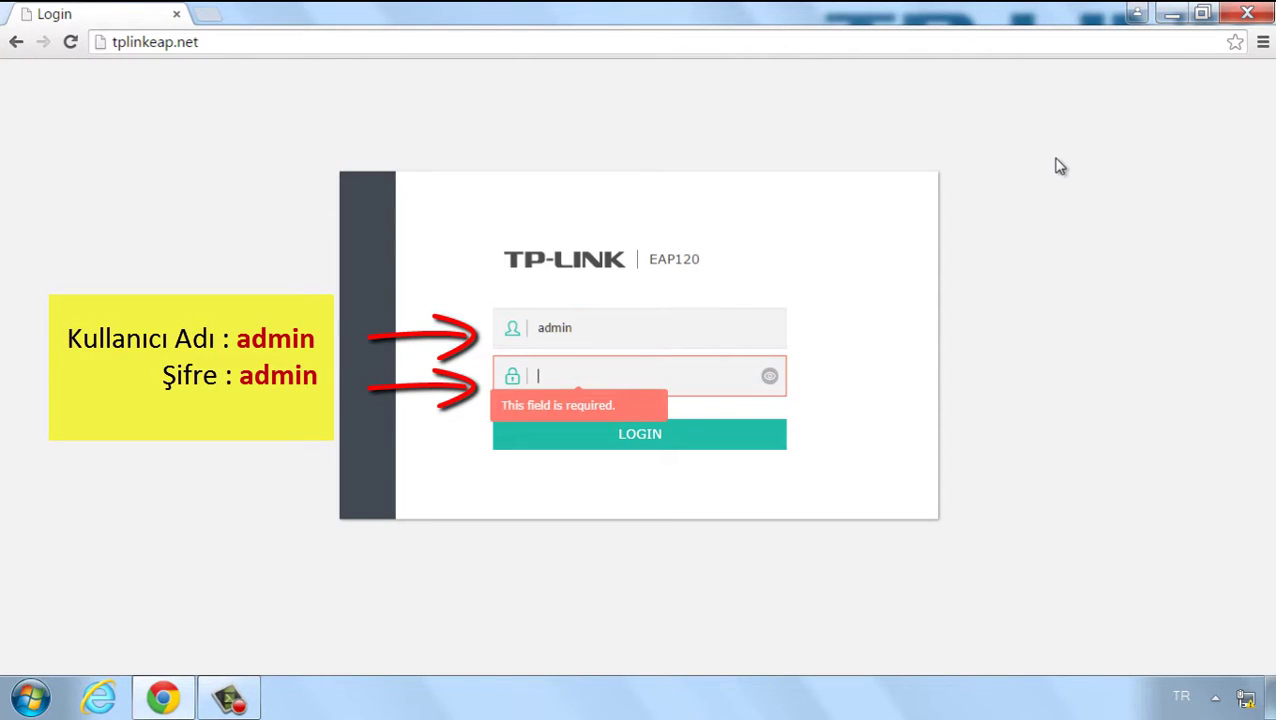
text(admin)
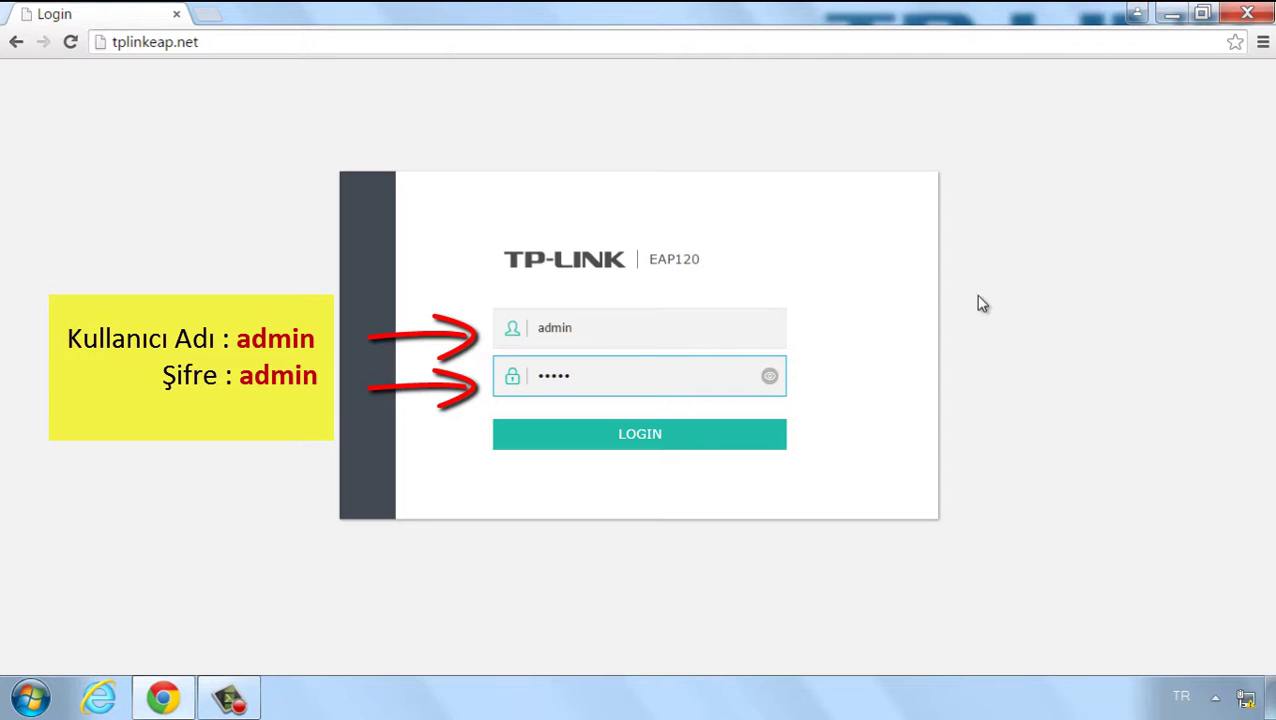
click(634, 452)
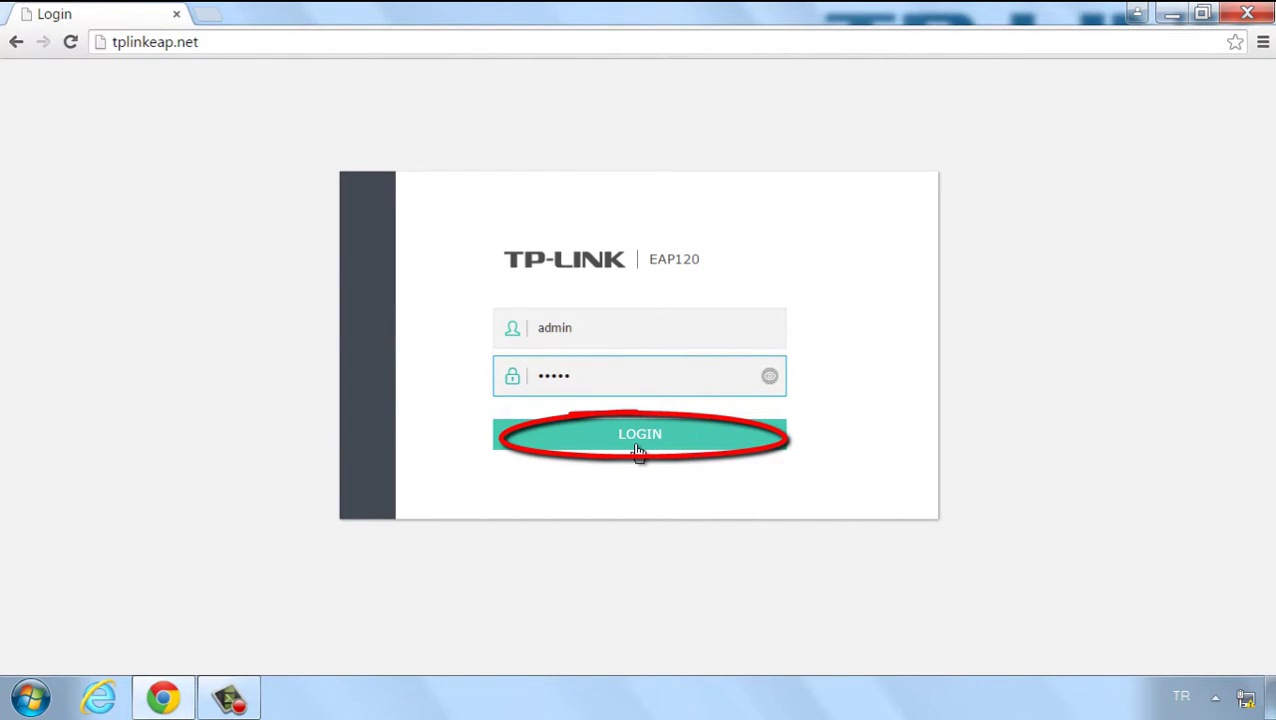
click(638, 440)
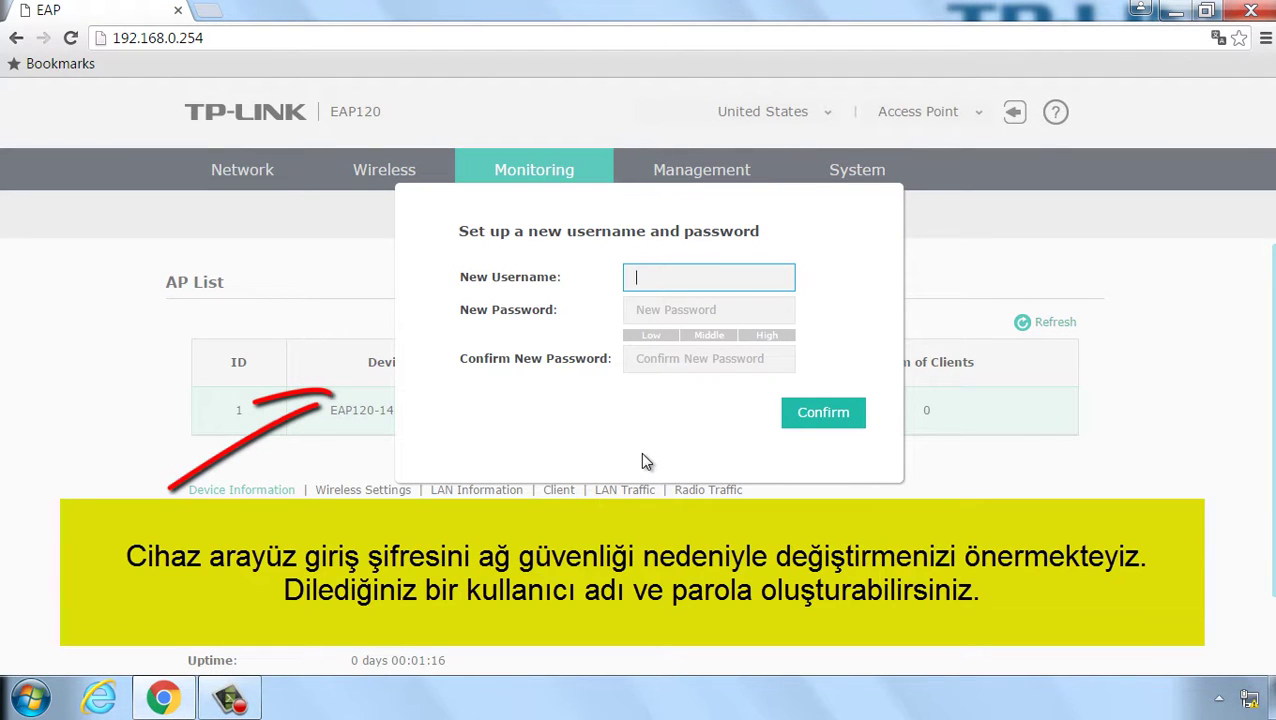
Step: Set and confirm a new administrator username and password in the setup dialog
text(ad)
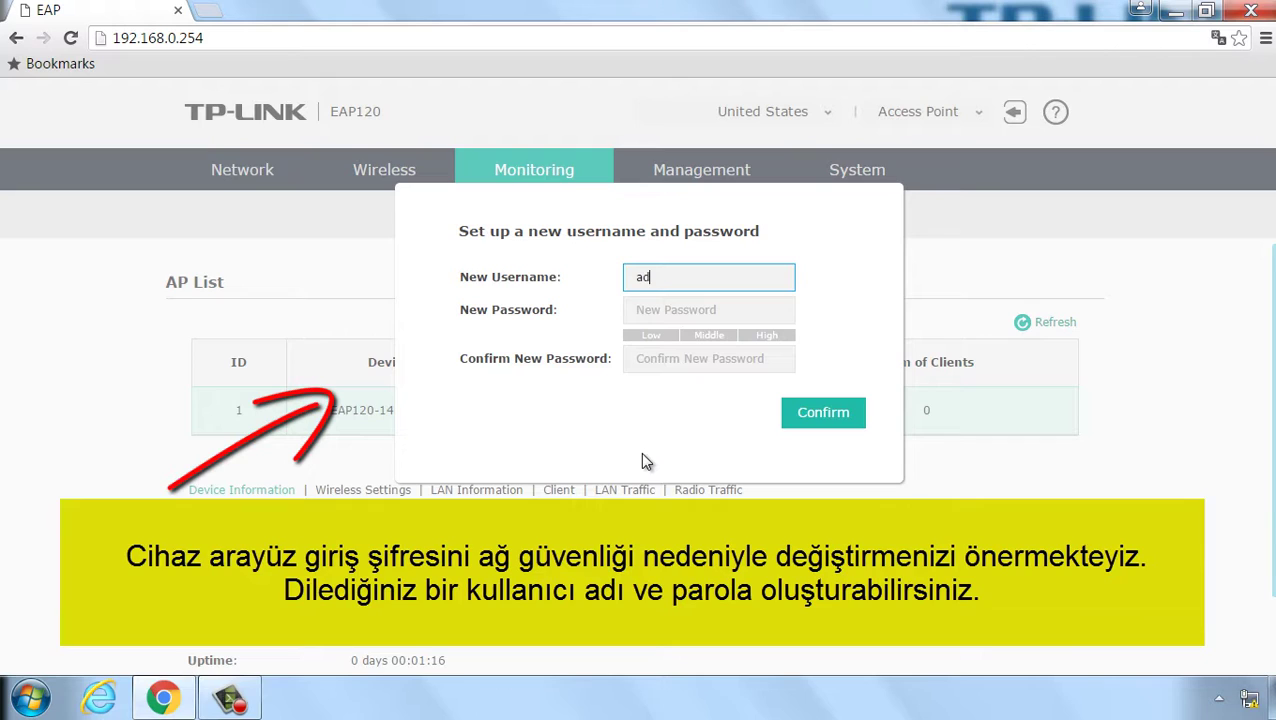
text(min)
click(645, 314)
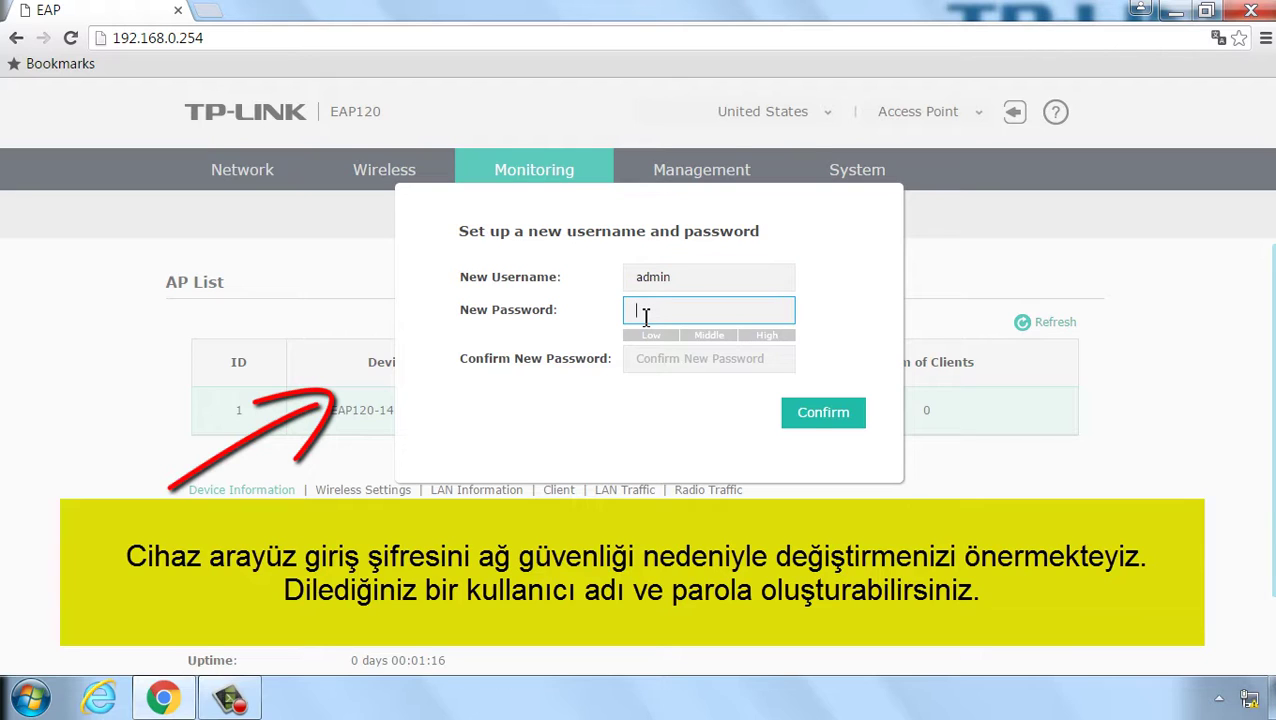
text(ad)
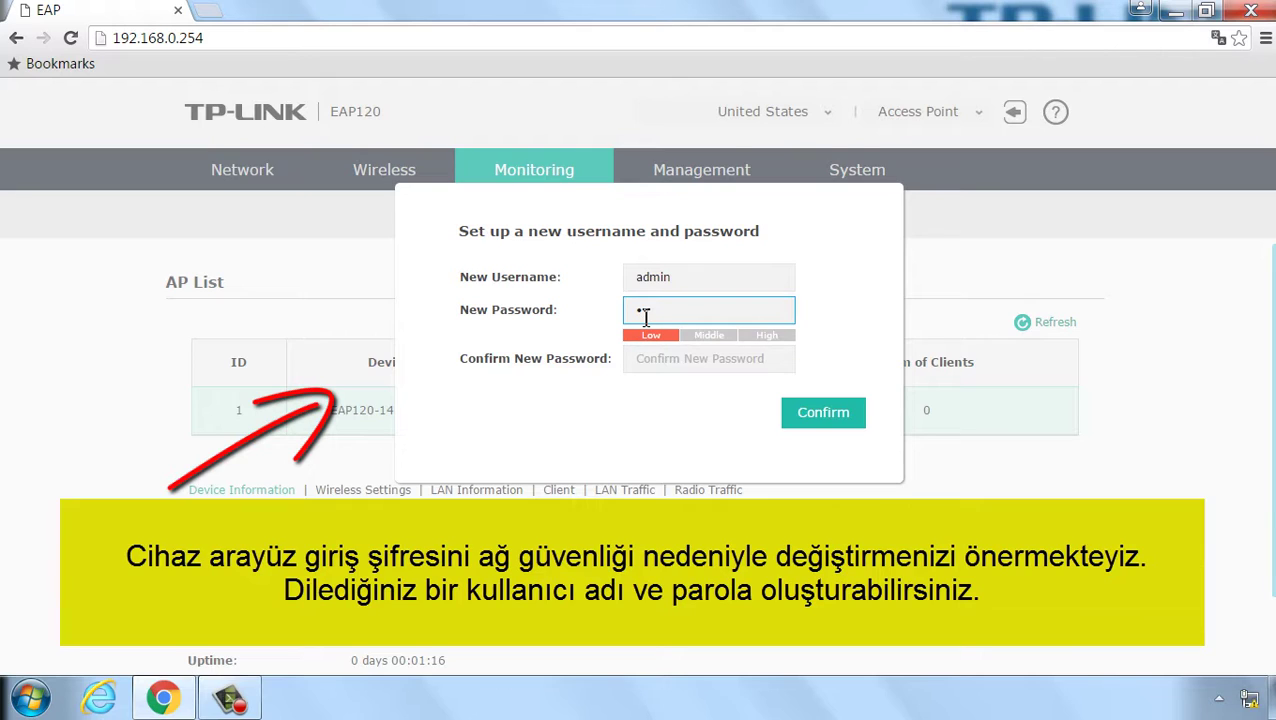
text(min1)
click(664, 360)
text(a)
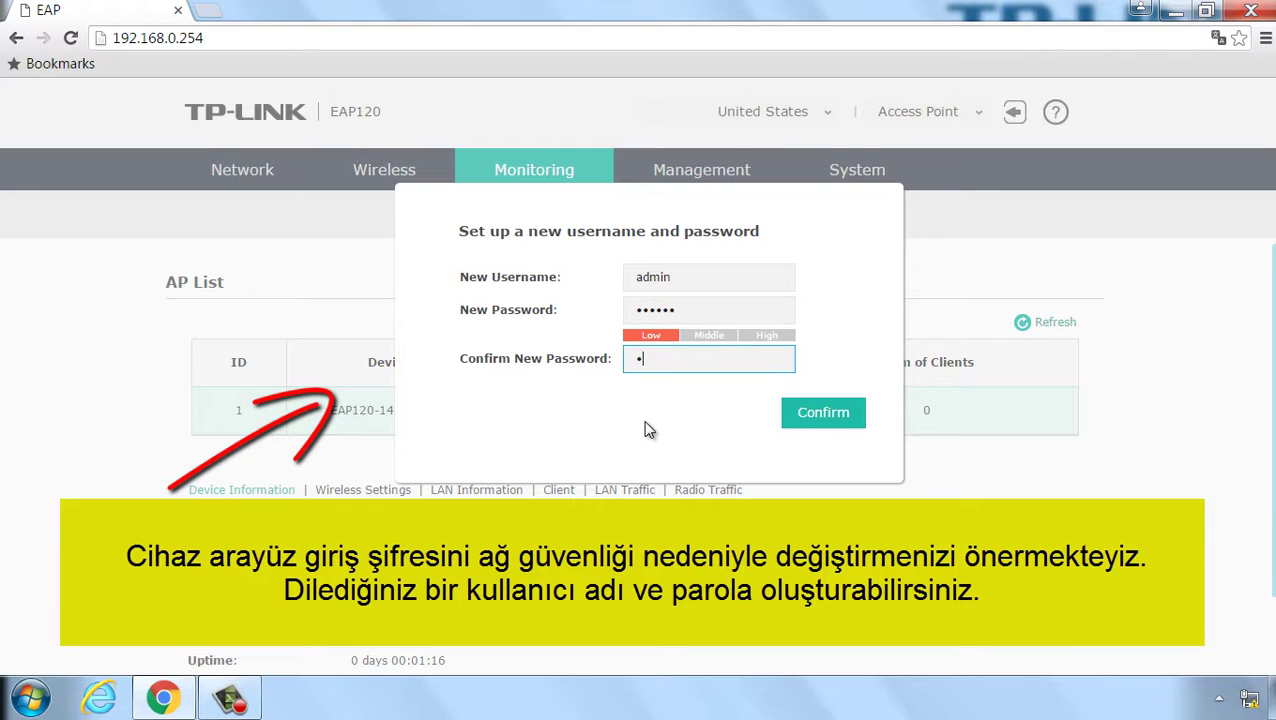
text(dmin1)
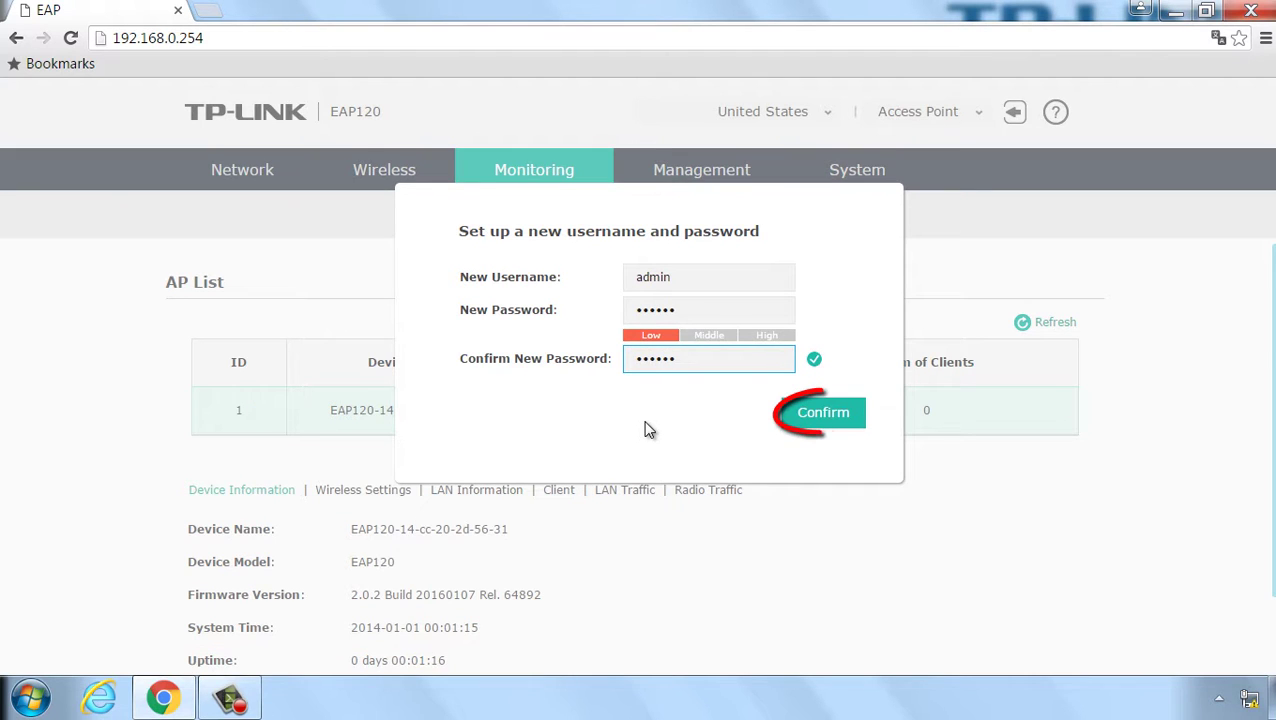
click(822, 420)
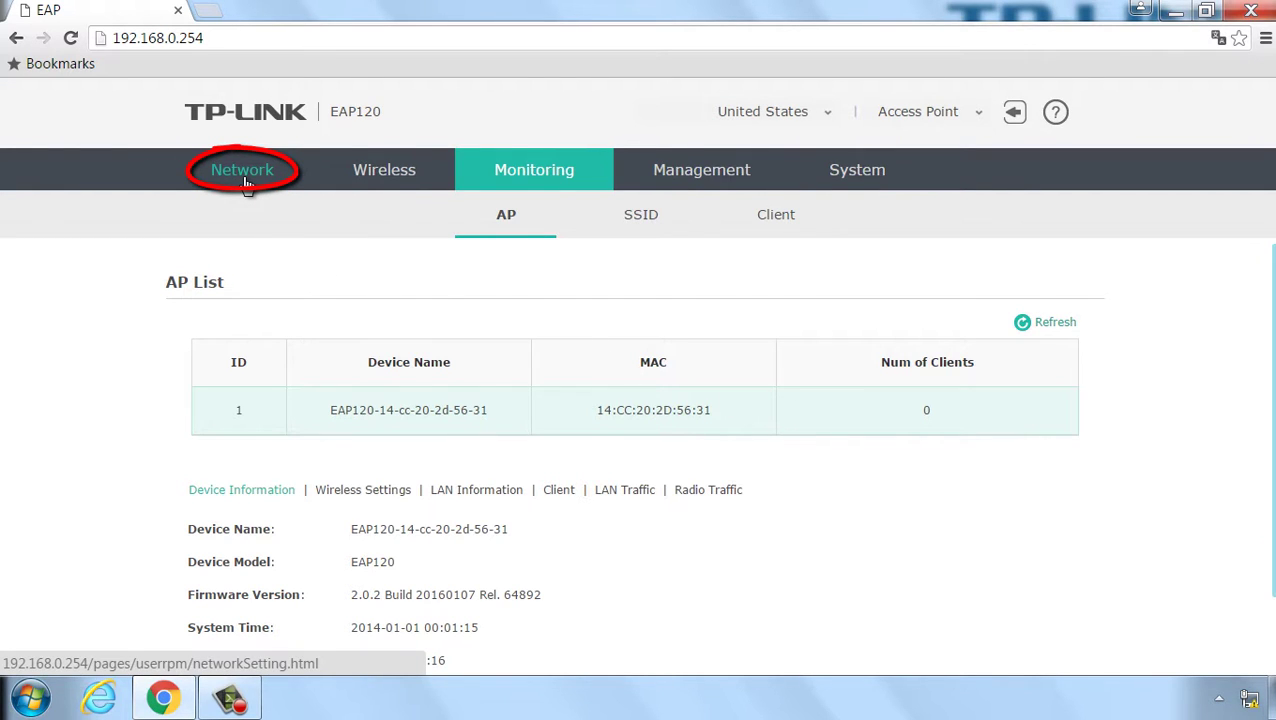
Step: Switch the access point to static IP 192.168.0.251 with gateway 192.168.0.1 and save
click(245, 181)
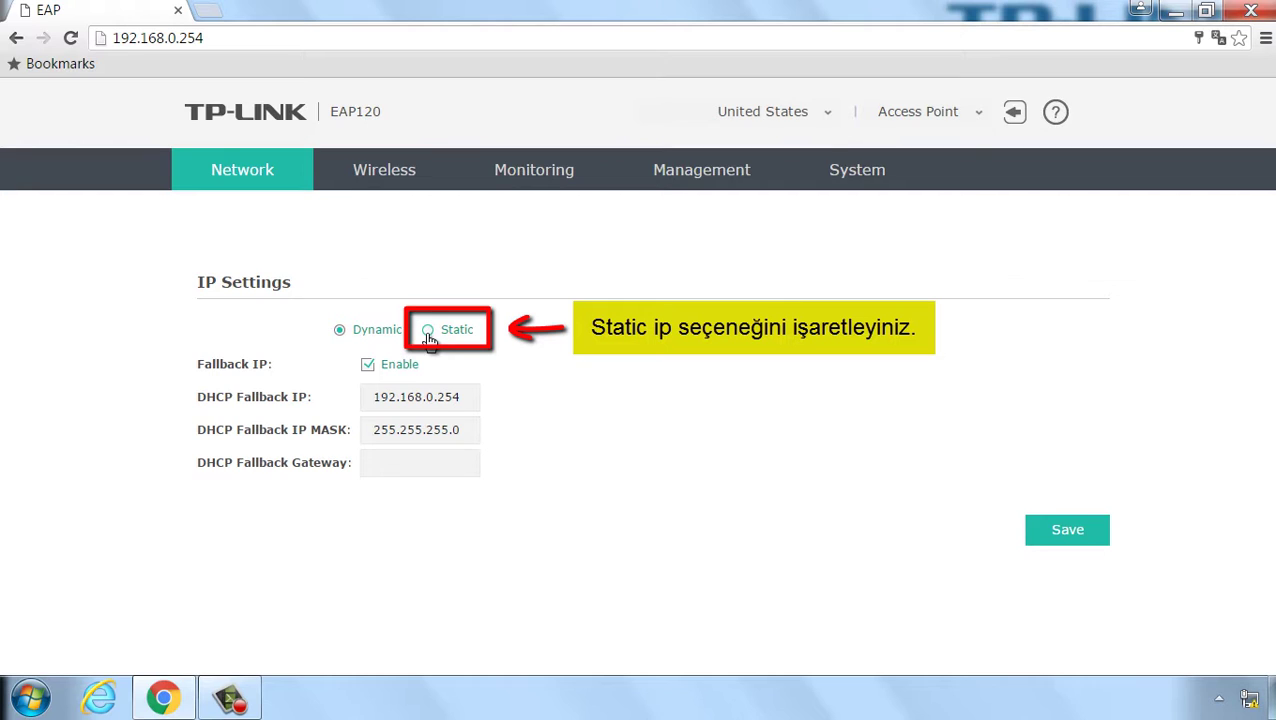
click(429, 336)
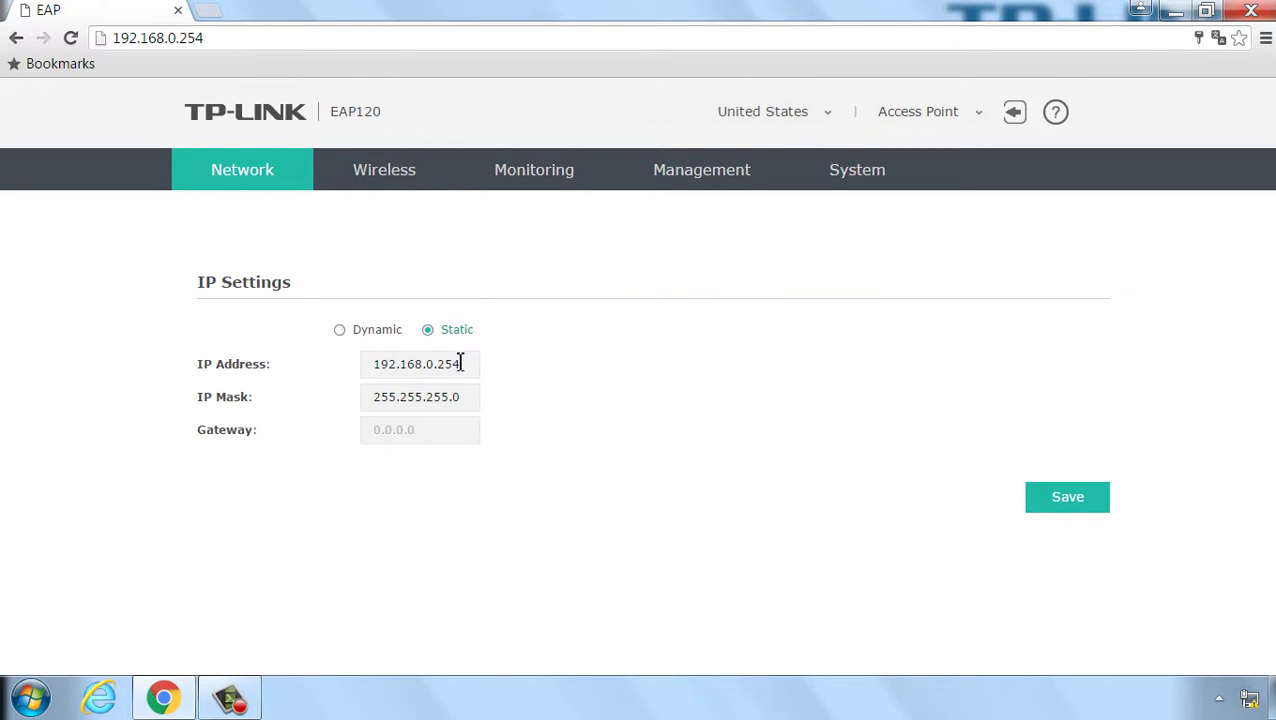
click(462, 364)
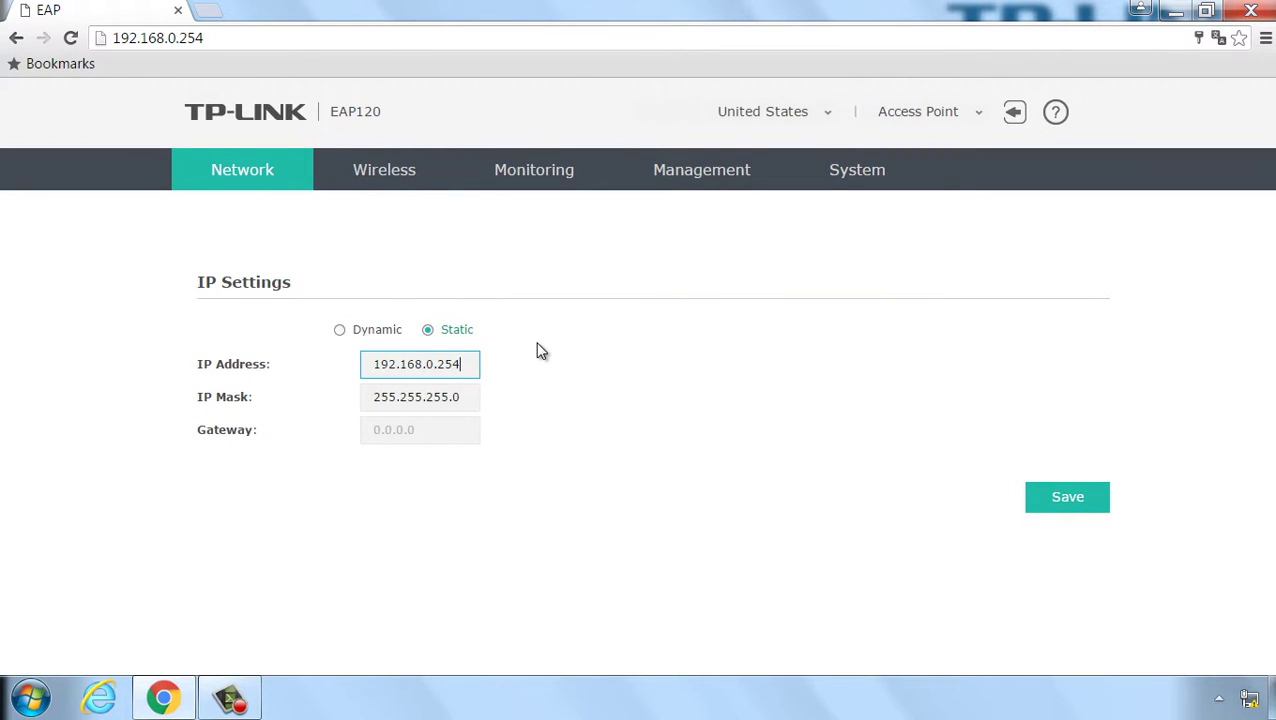
key(BackSpace)
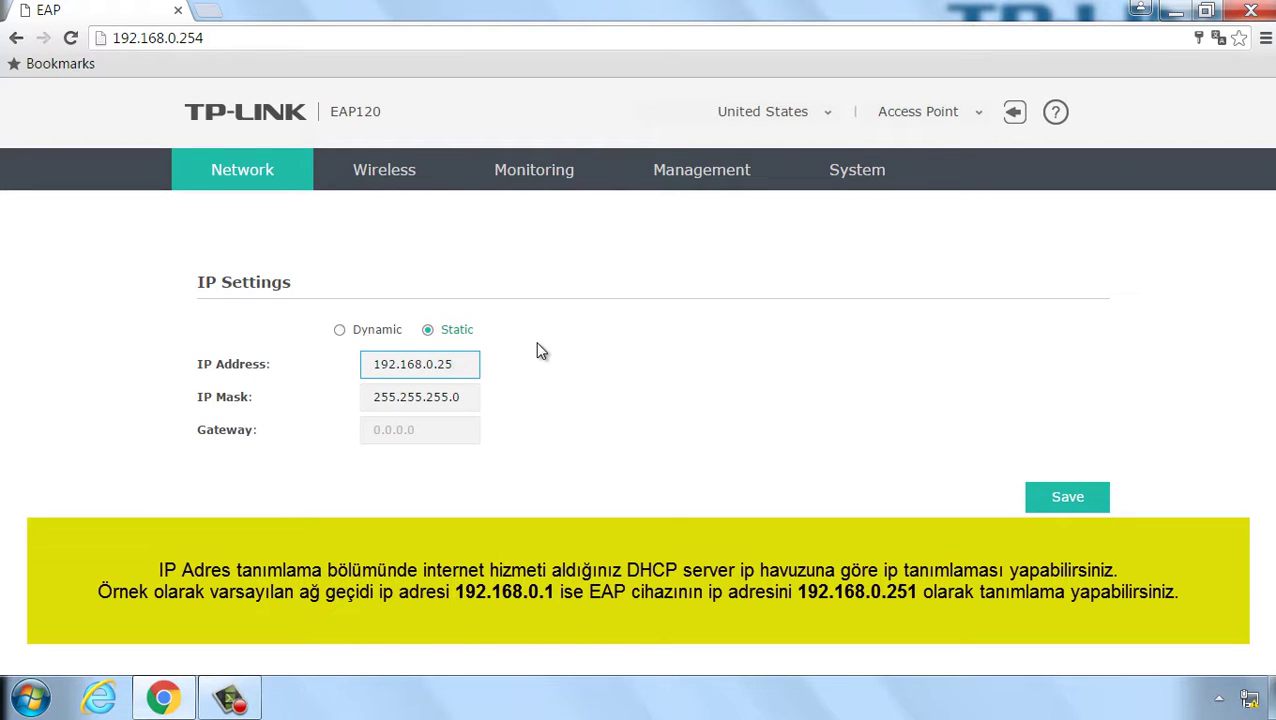
key(BackSpace)
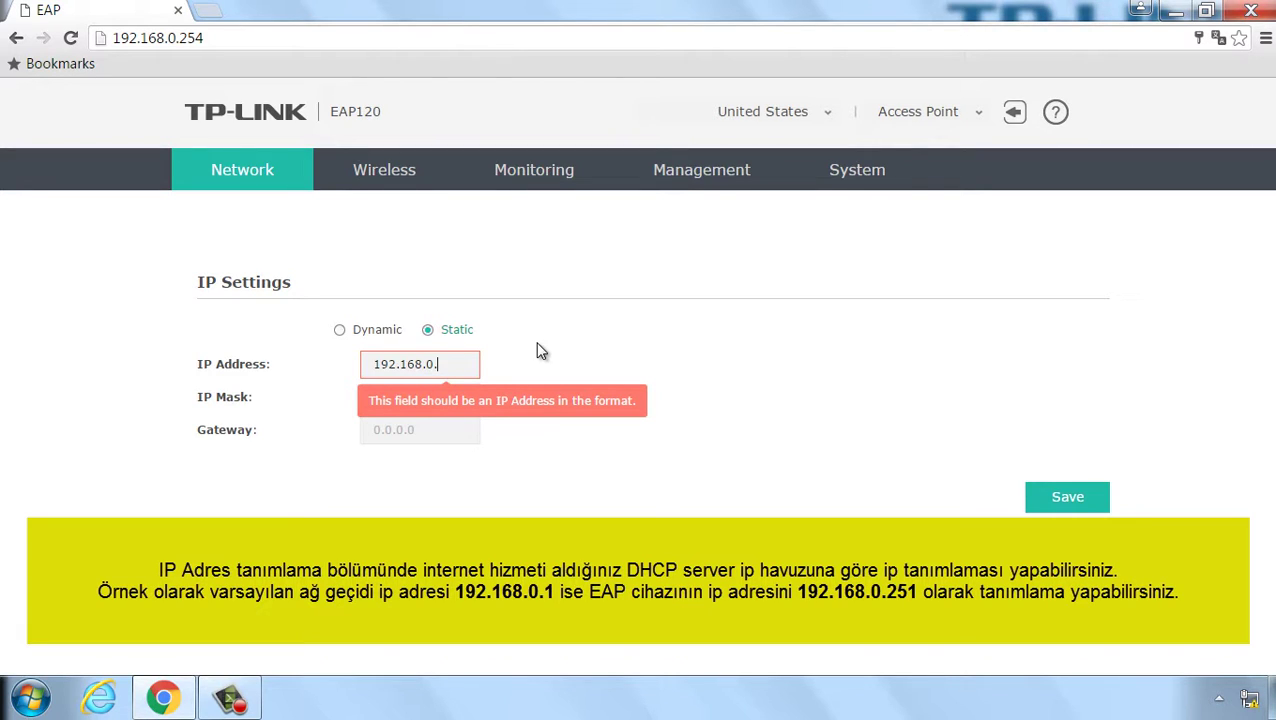
text(251)
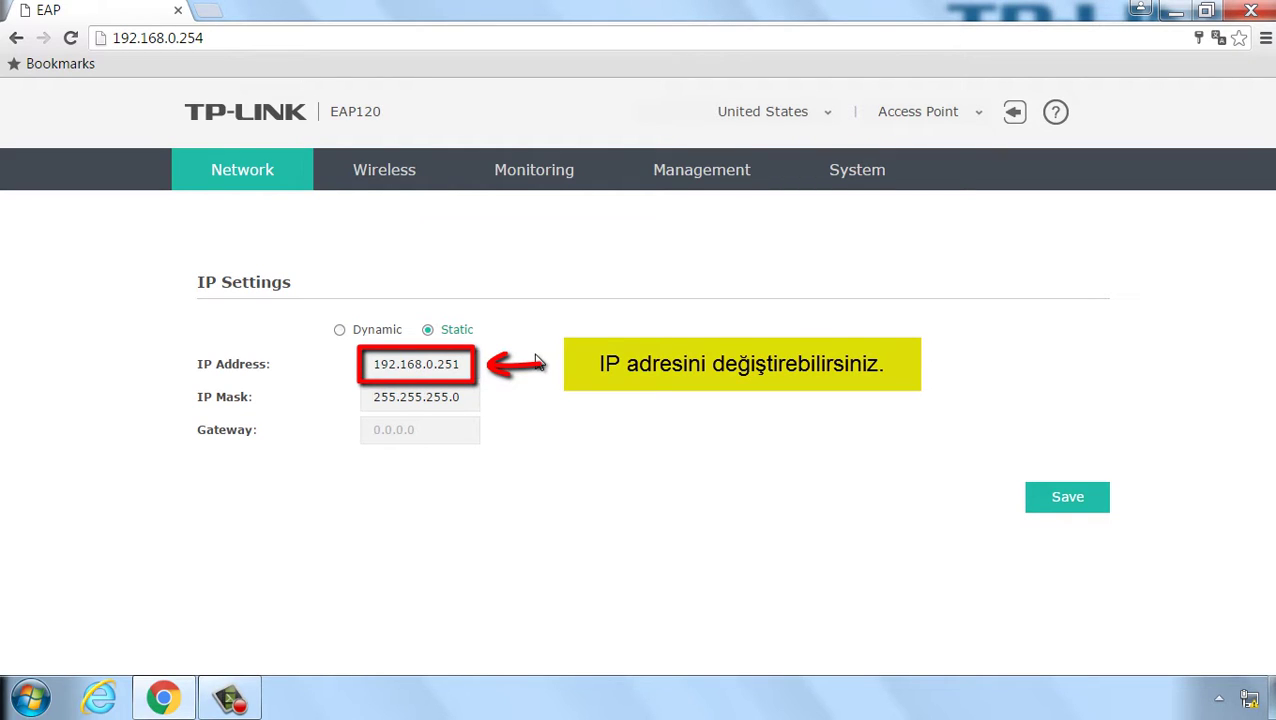
click(458, 432)
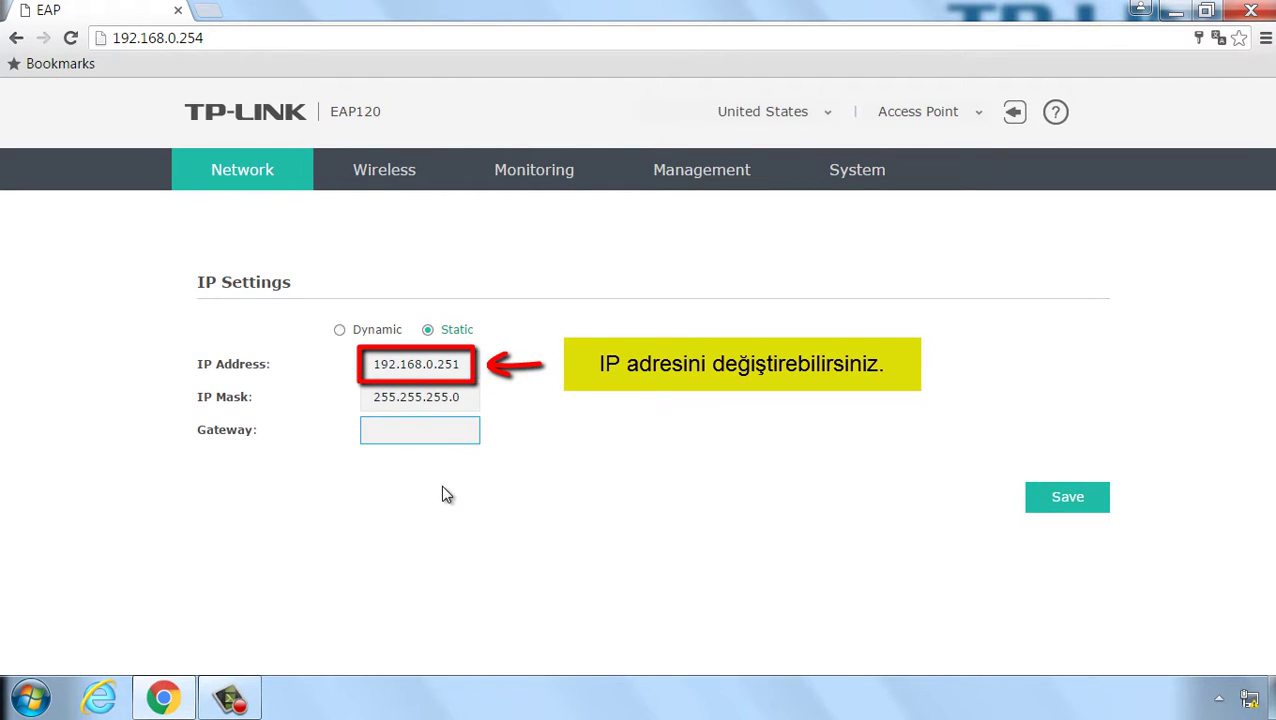
text(19)
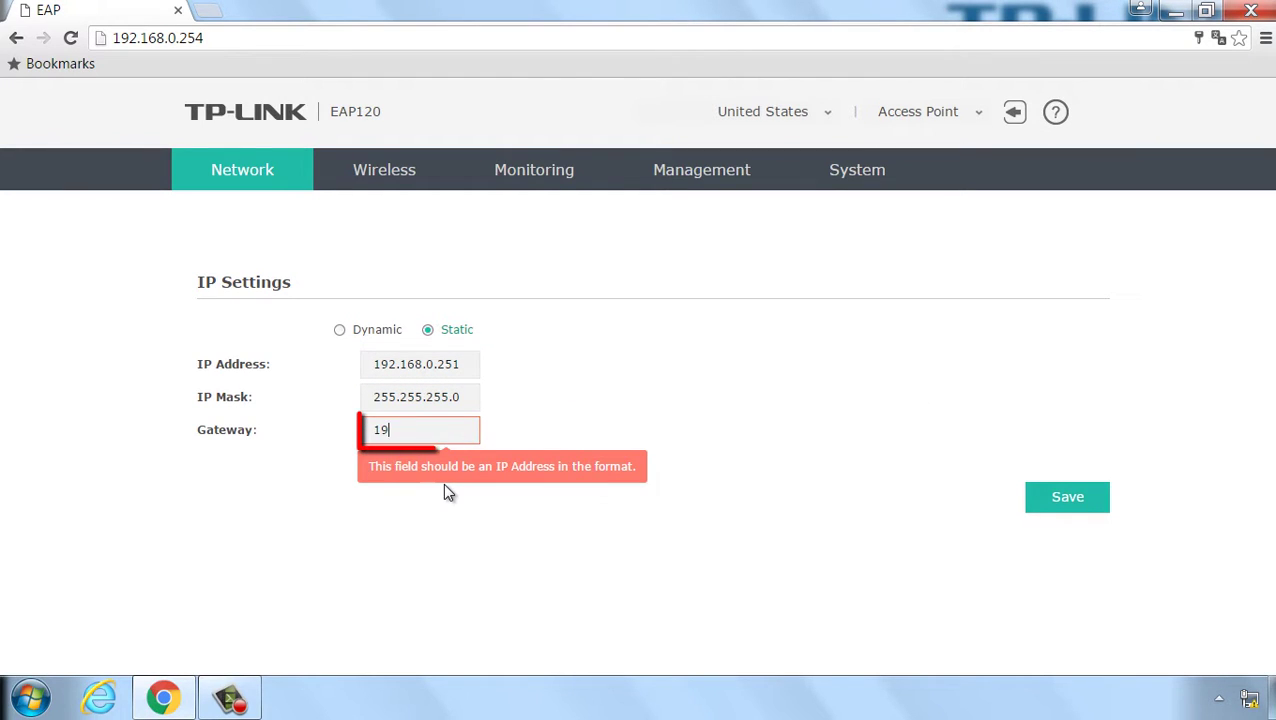
text(2.16)
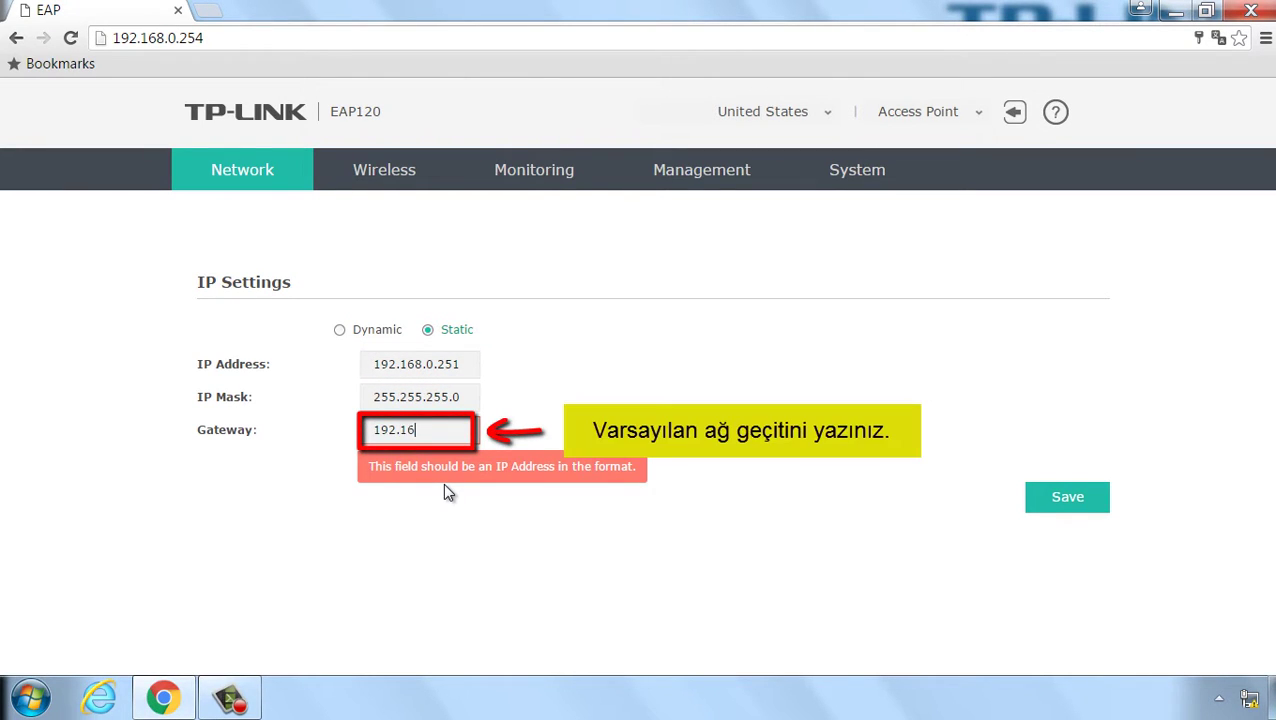
text(8.0.1)
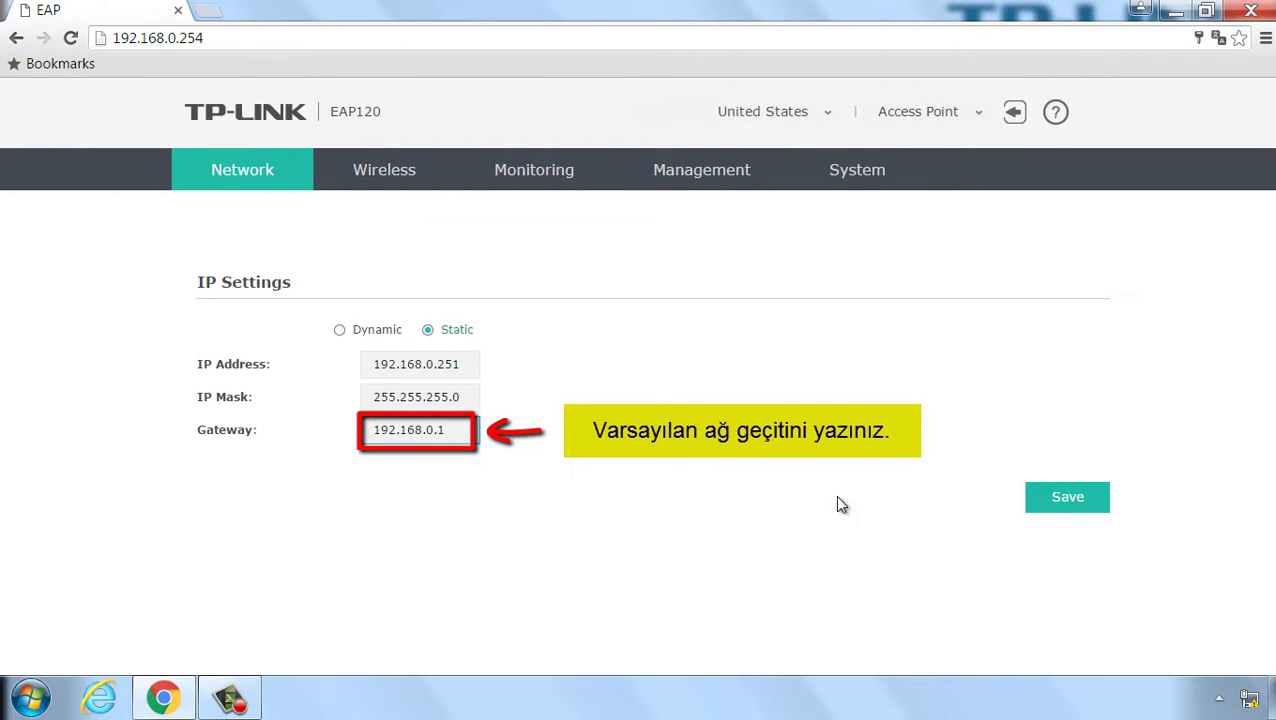
click(1068, 500)
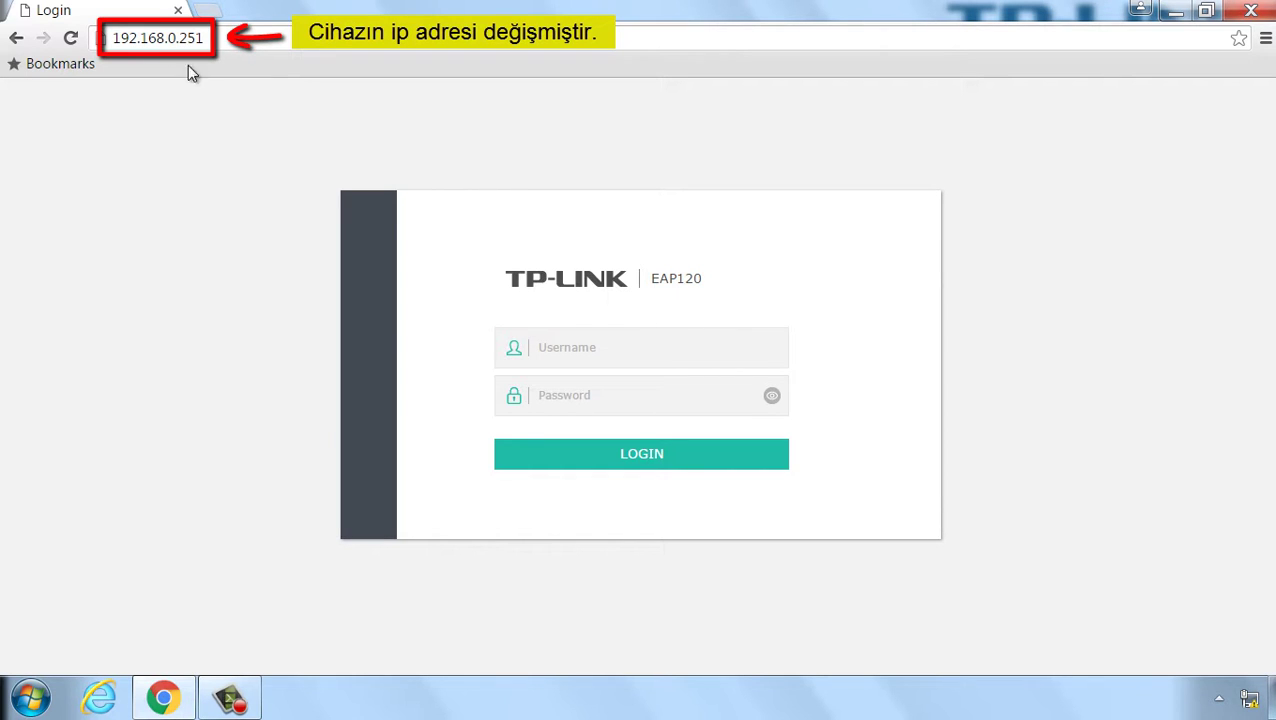
Step: Fill in the administrator username and new password on the 192.168.0.251 login page
click(545, 350)
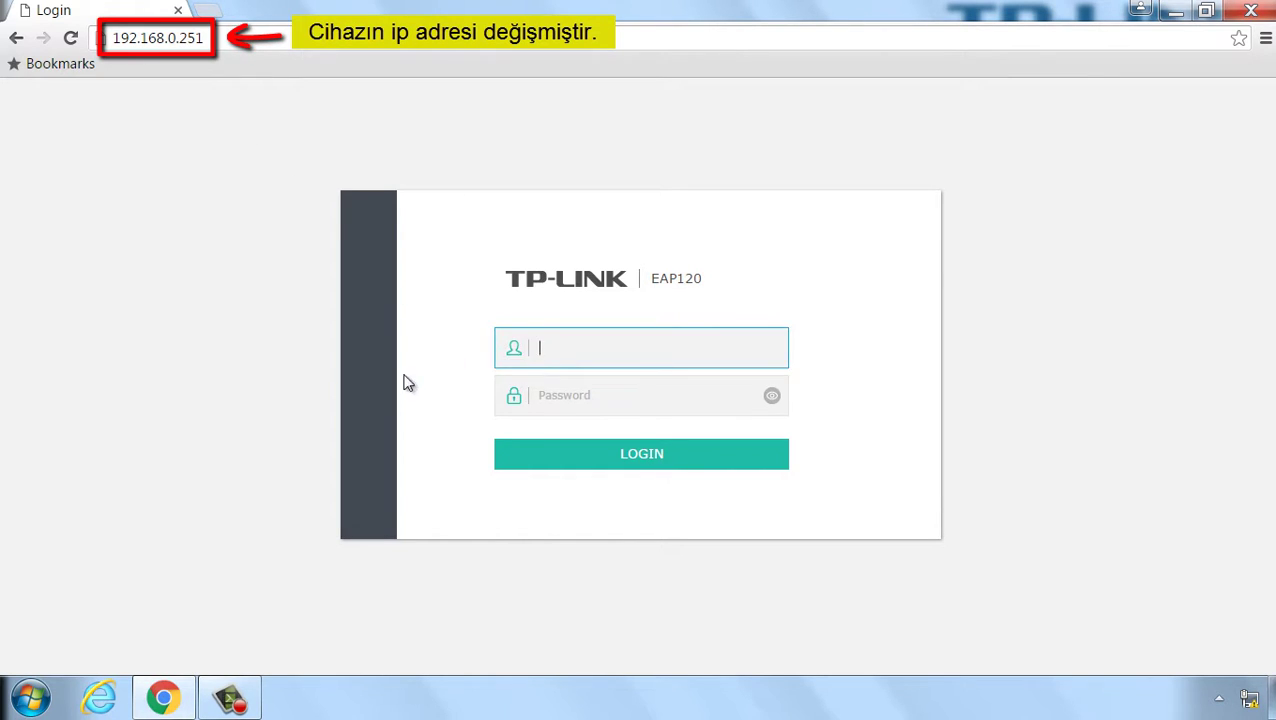
text(admin)
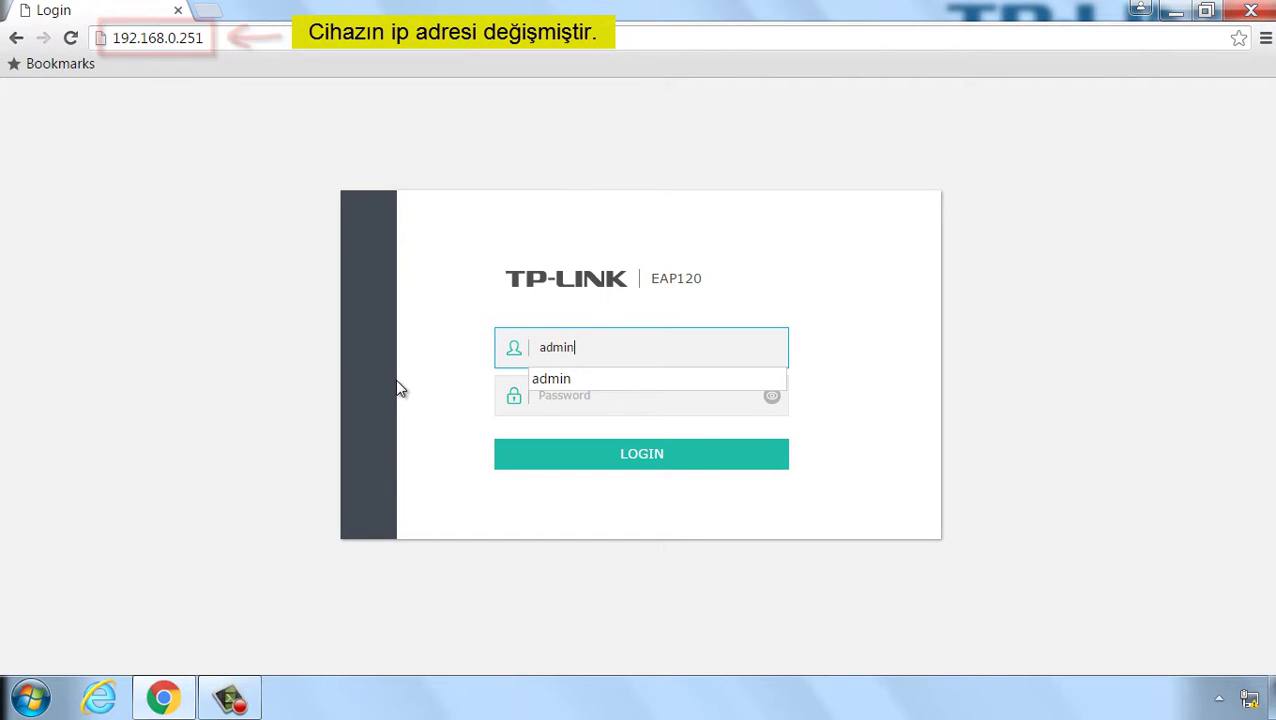
click(535, 400)
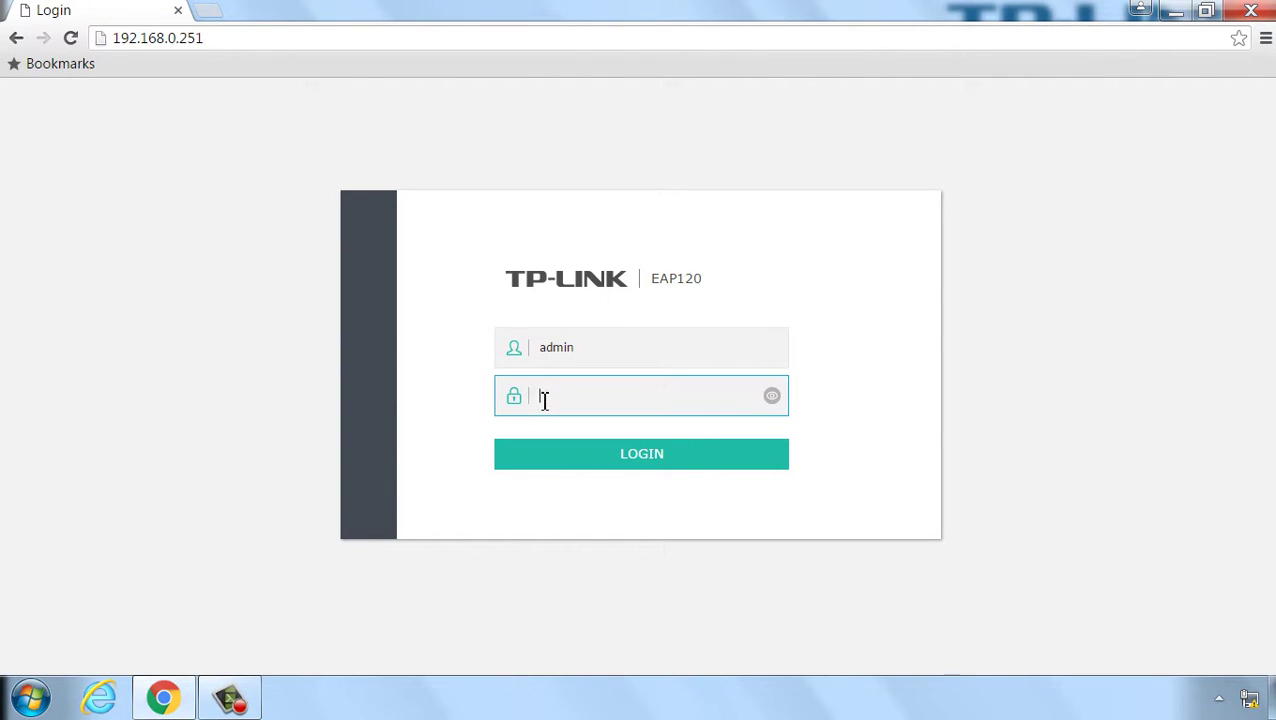
text(••••••)
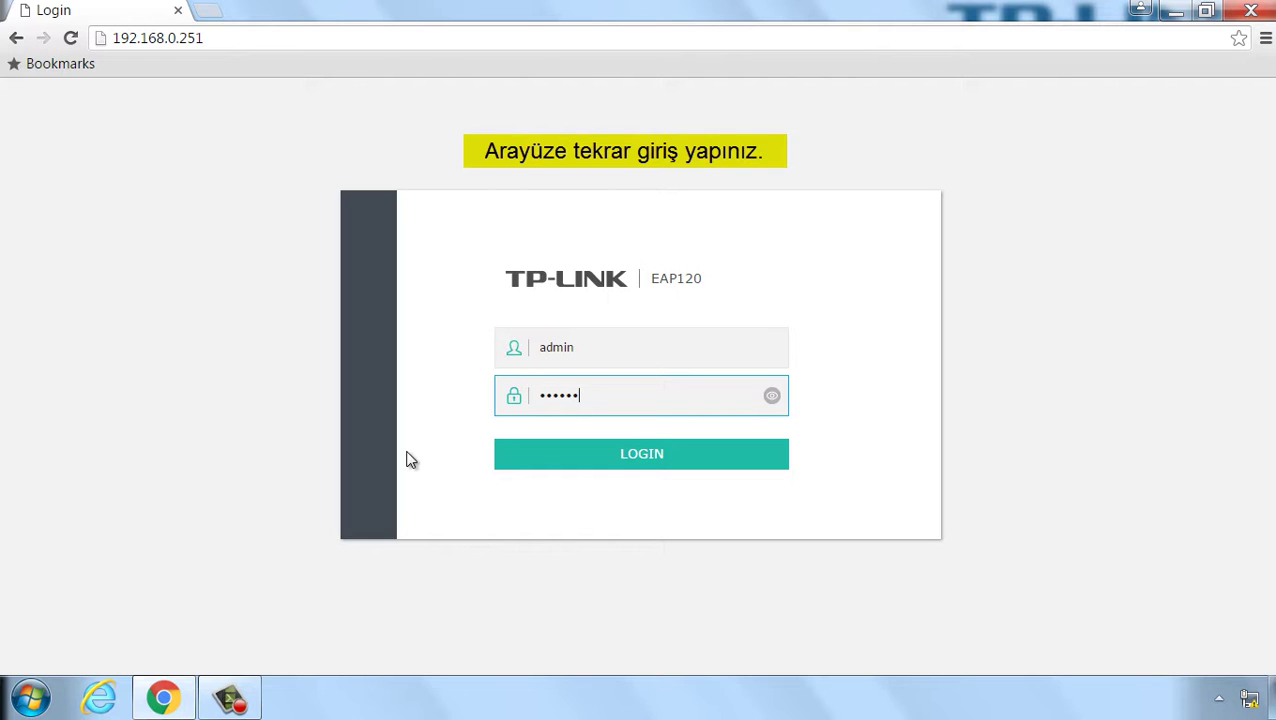
Step: Log in at 192.168.0.251 and review the Monitoring AP list and device information
click(650, 462)
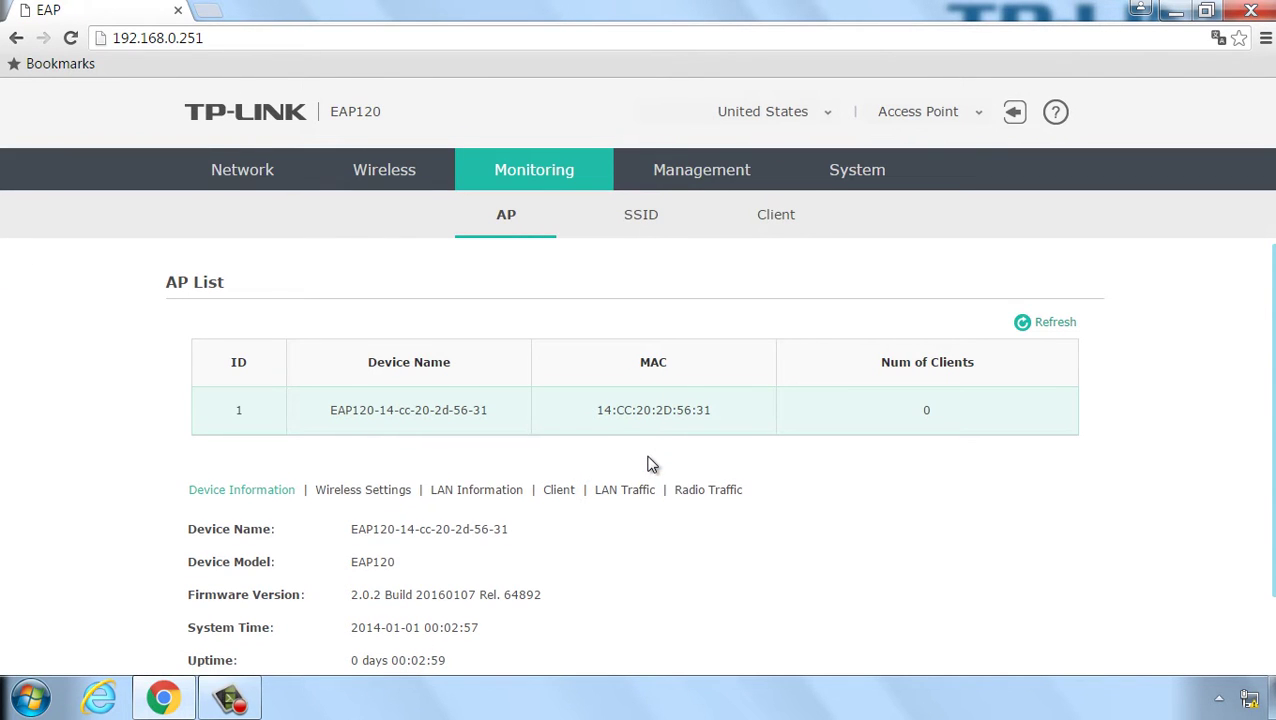
scroll(650, 462, down, 1)
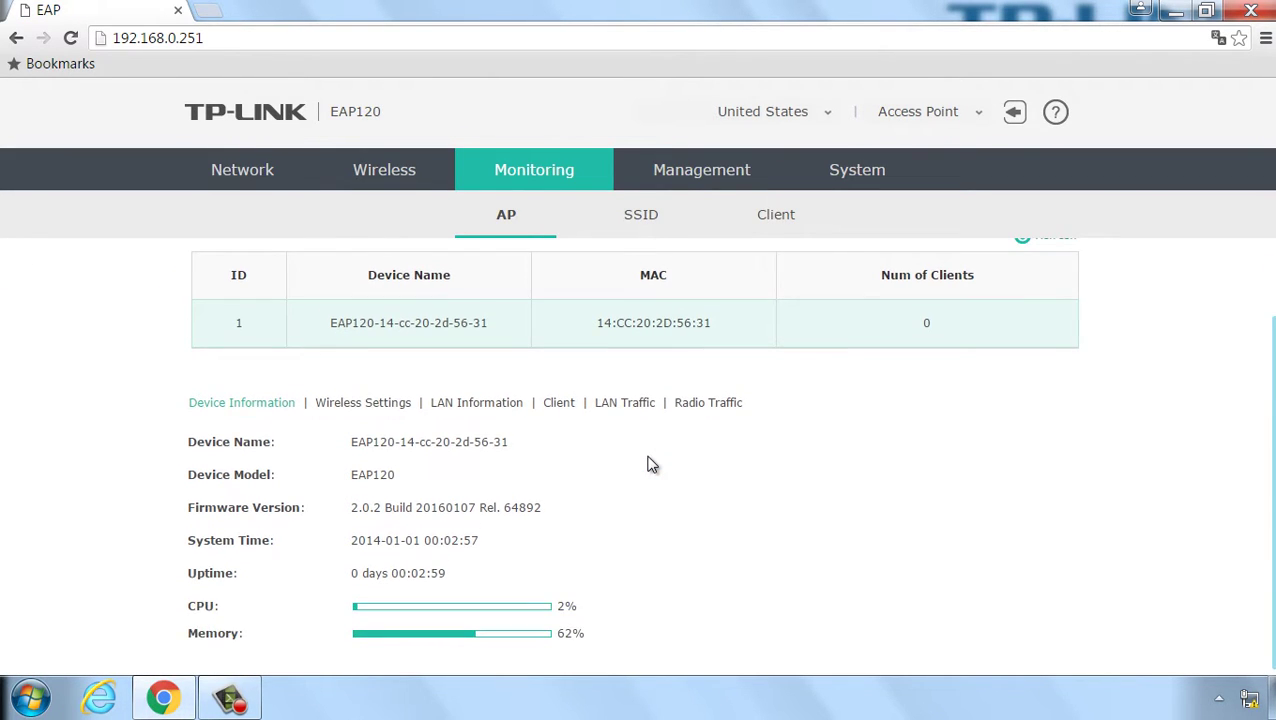
scroll(650, 462, up, 1)
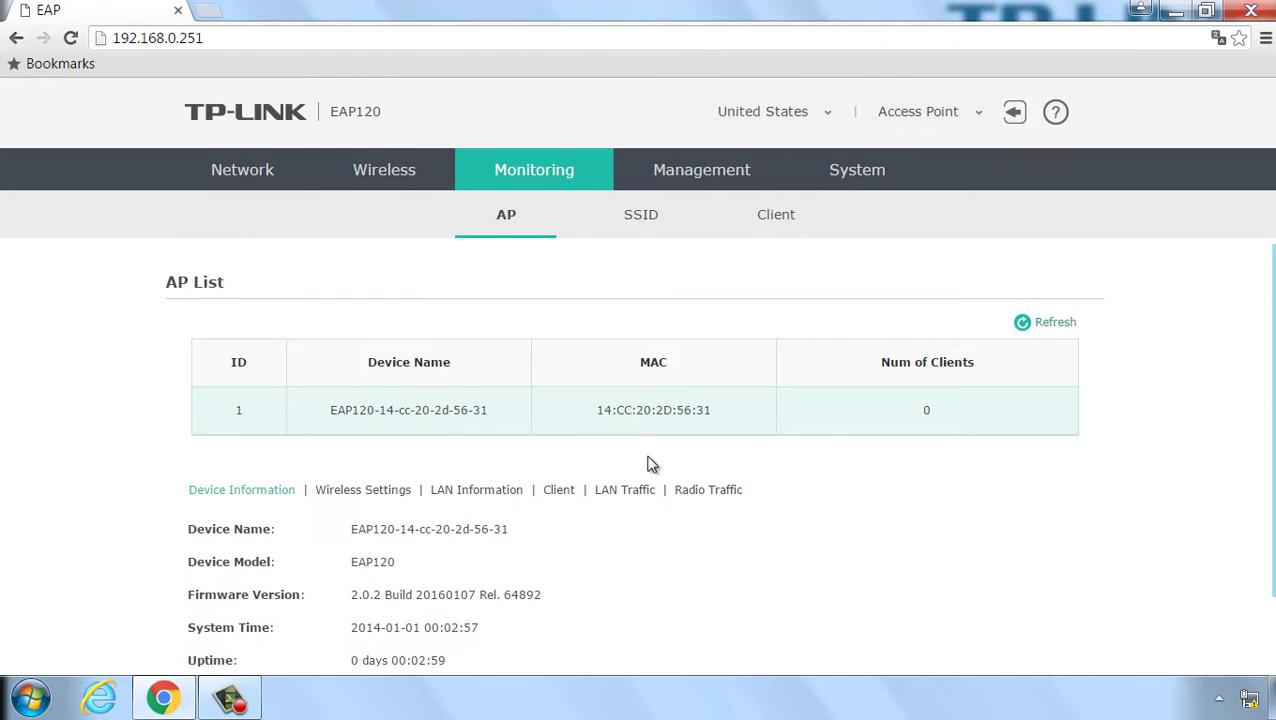
Step: On the Wireless page, set the 2.4GHz channel to 11 / 2462MHz and save
click(387, 179)
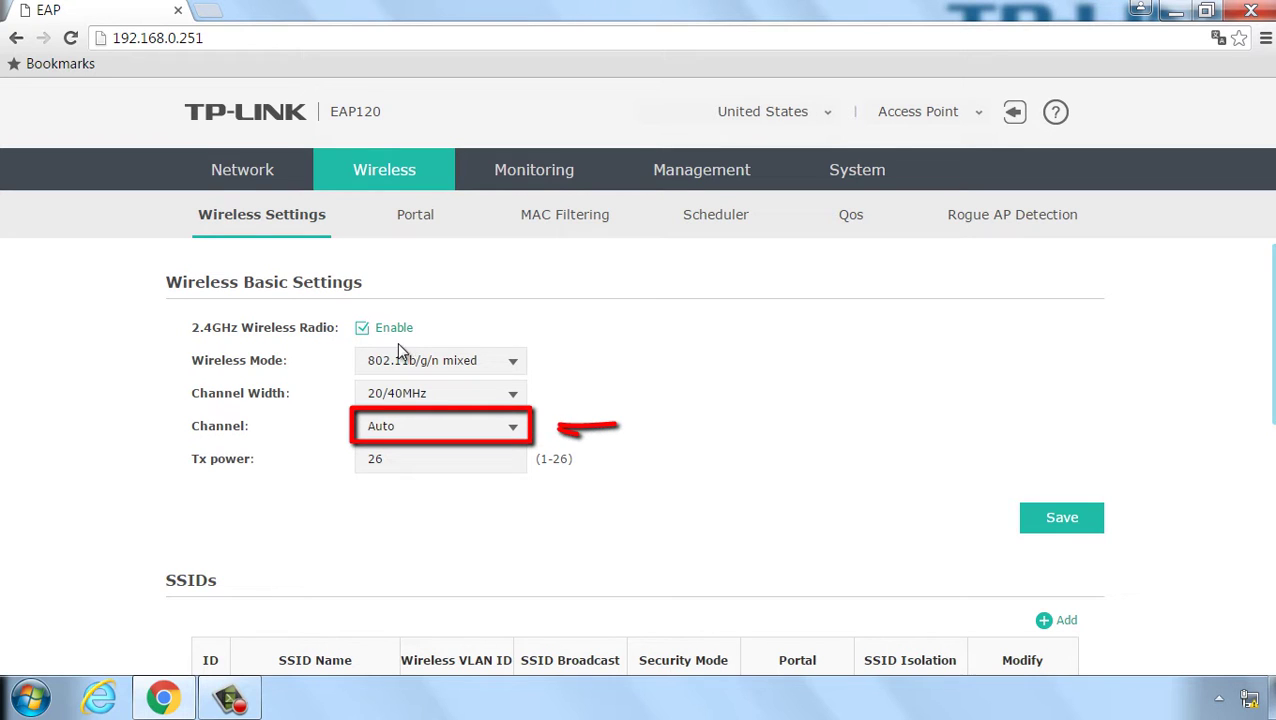
click(515, 428)
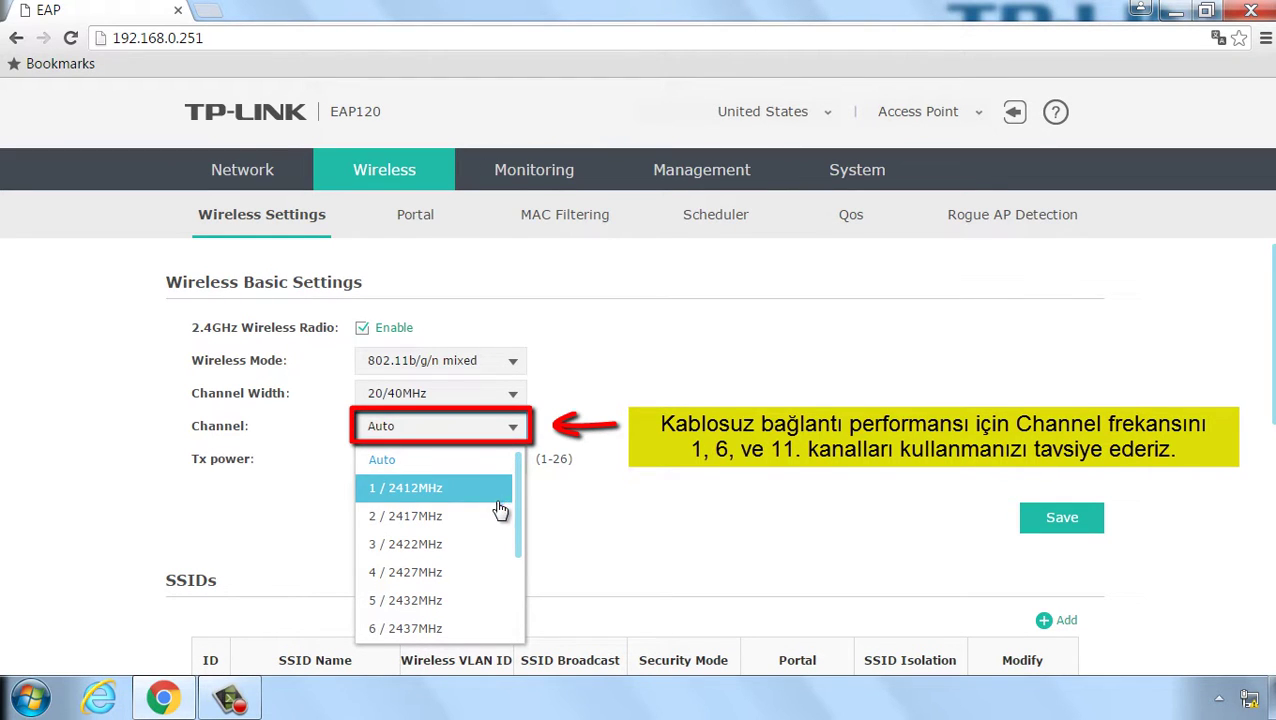
scroll(493, 545, down, 4)
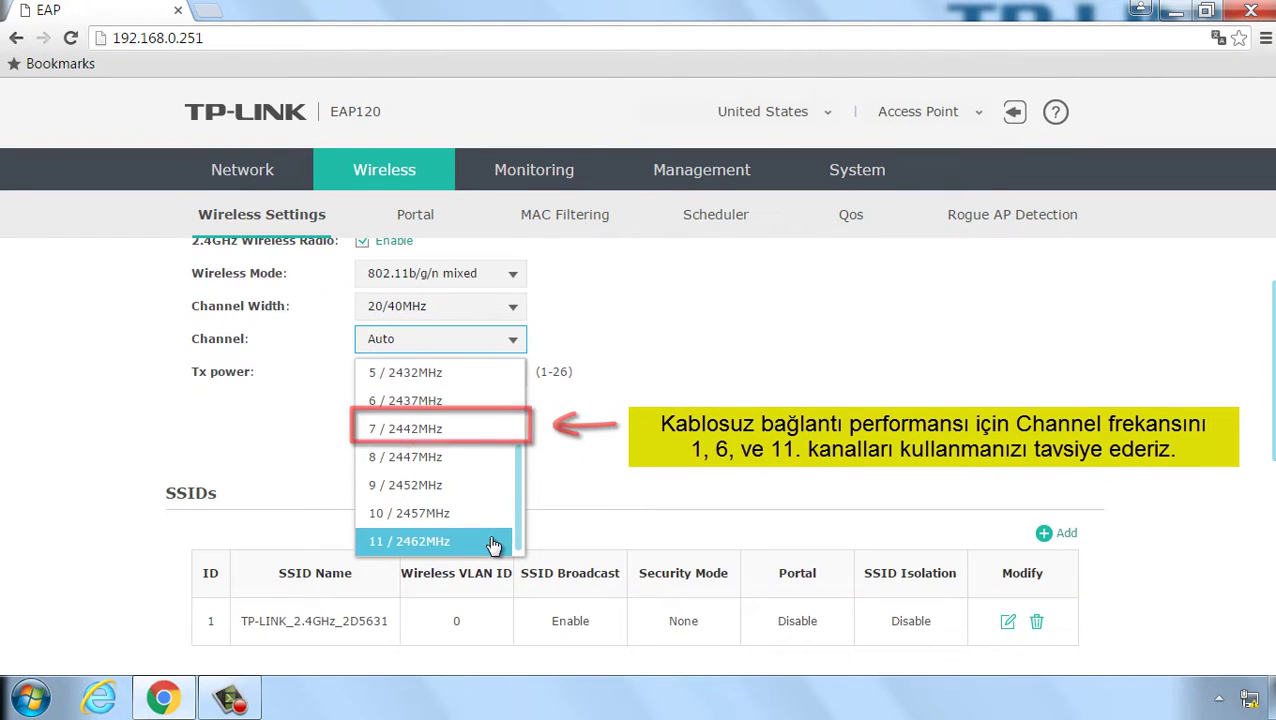
click(437, 545)
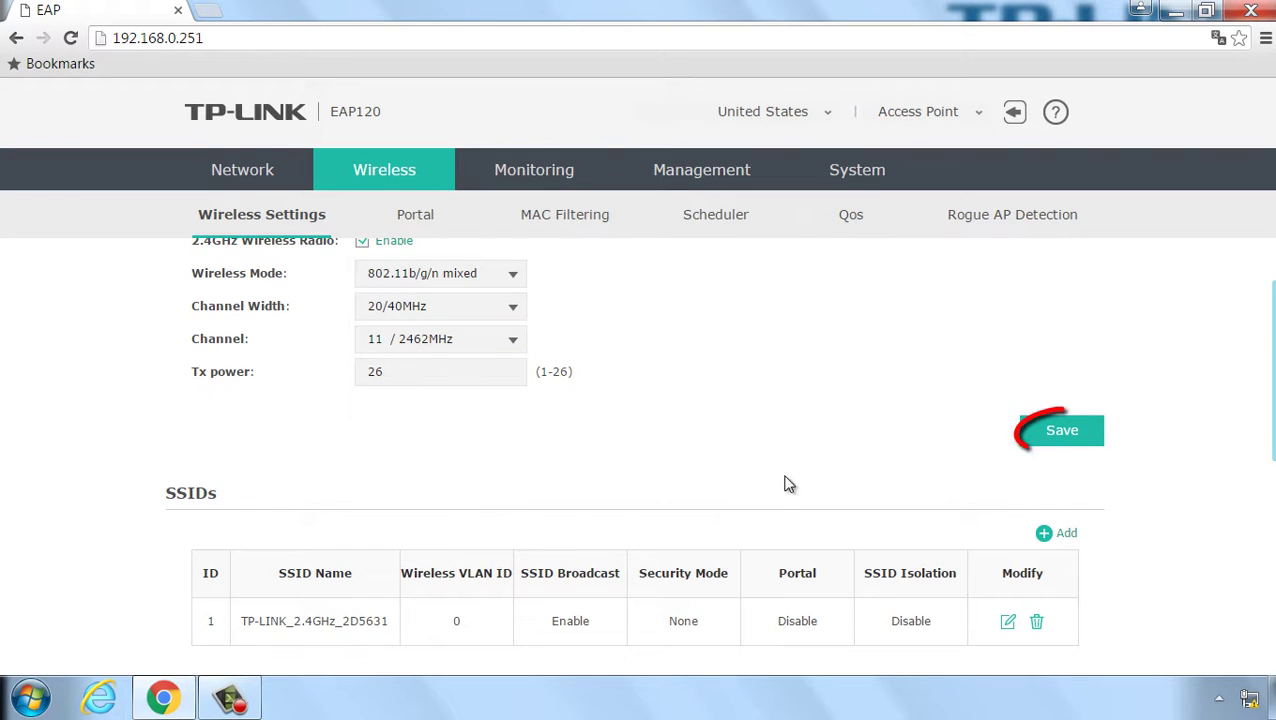
click(1066, 436)
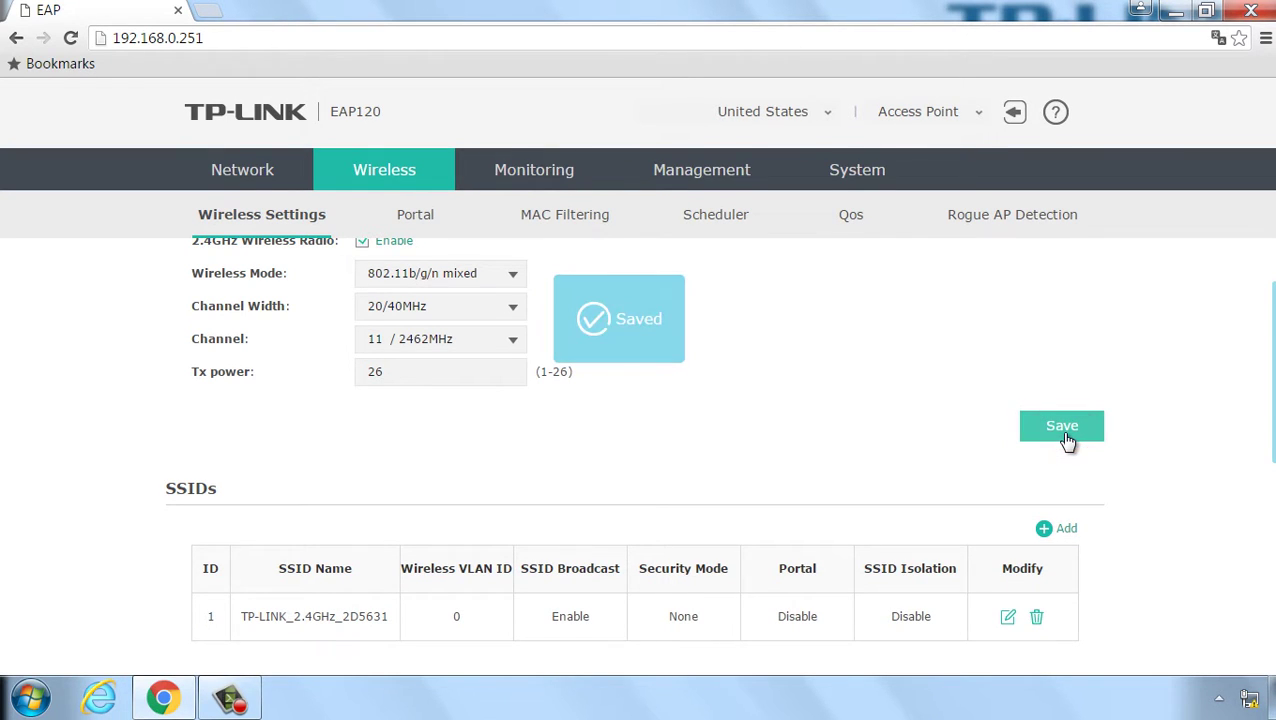
Step: Edit the first SSID and change its name to TP-LINK_EAP
scroll(1068, 441, down, 3)
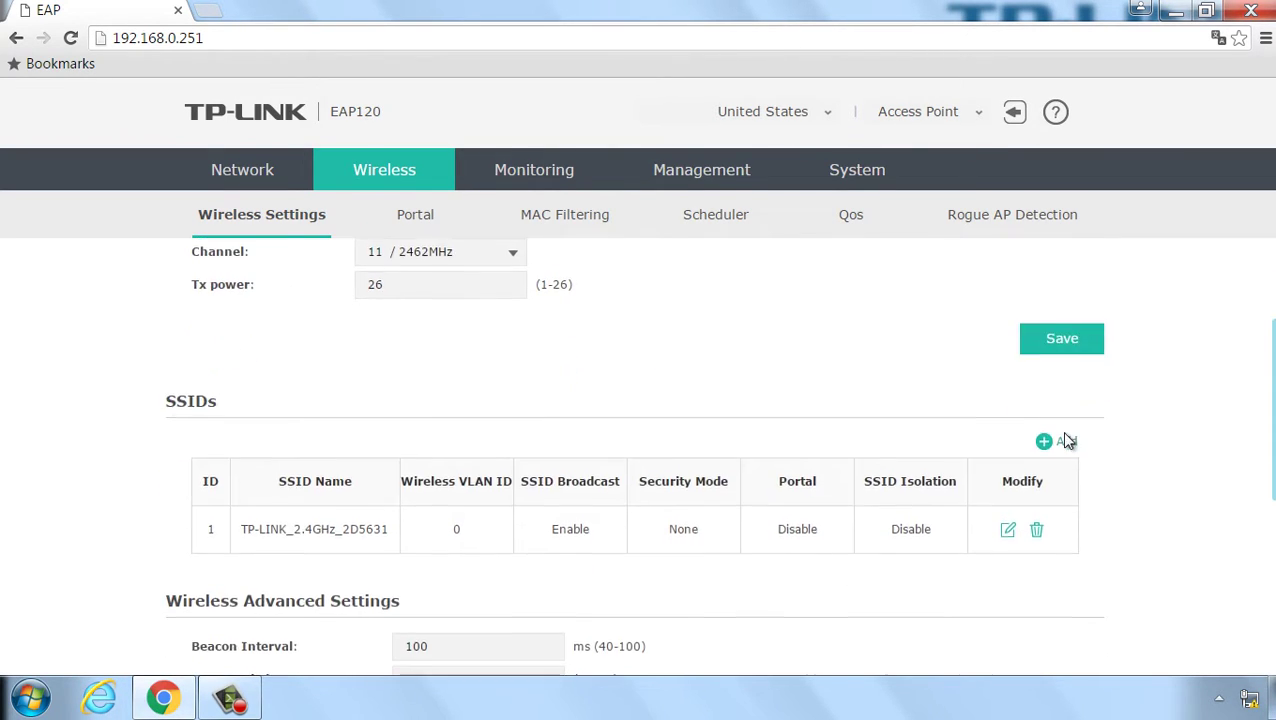
scroll(1068, 441, down, 1)
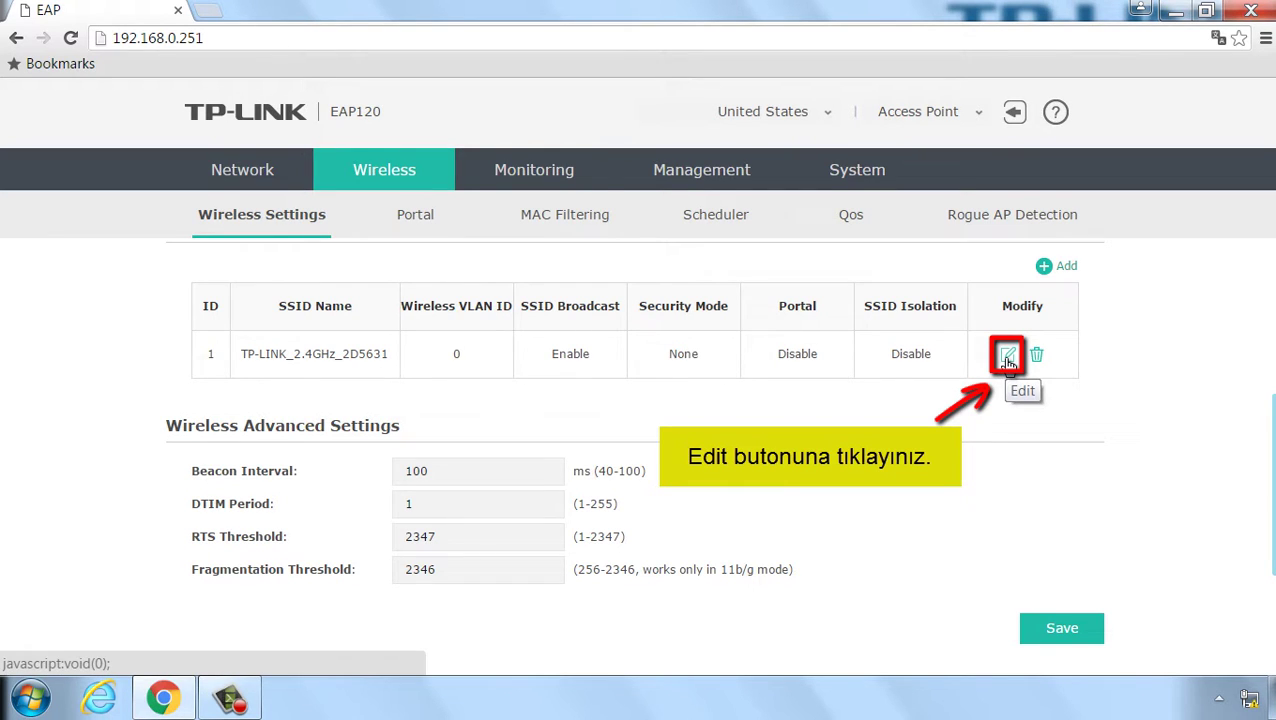
click(1008, 359)
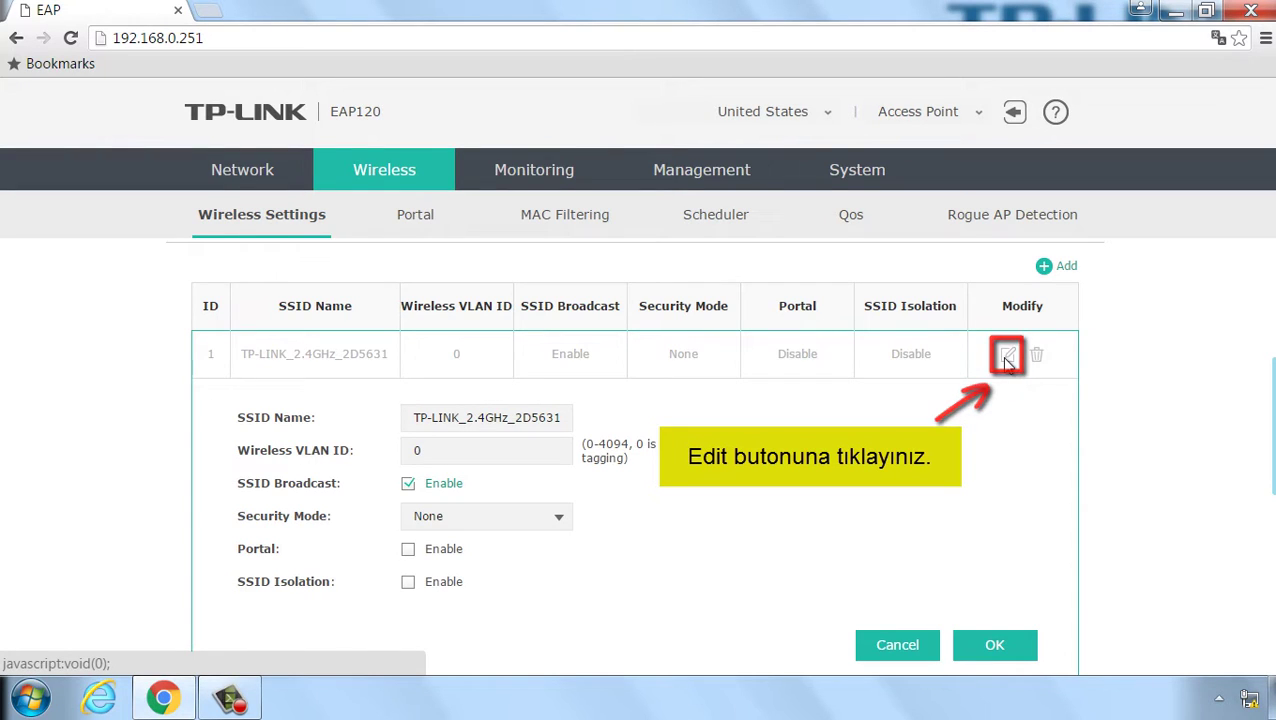
click(568, 420)
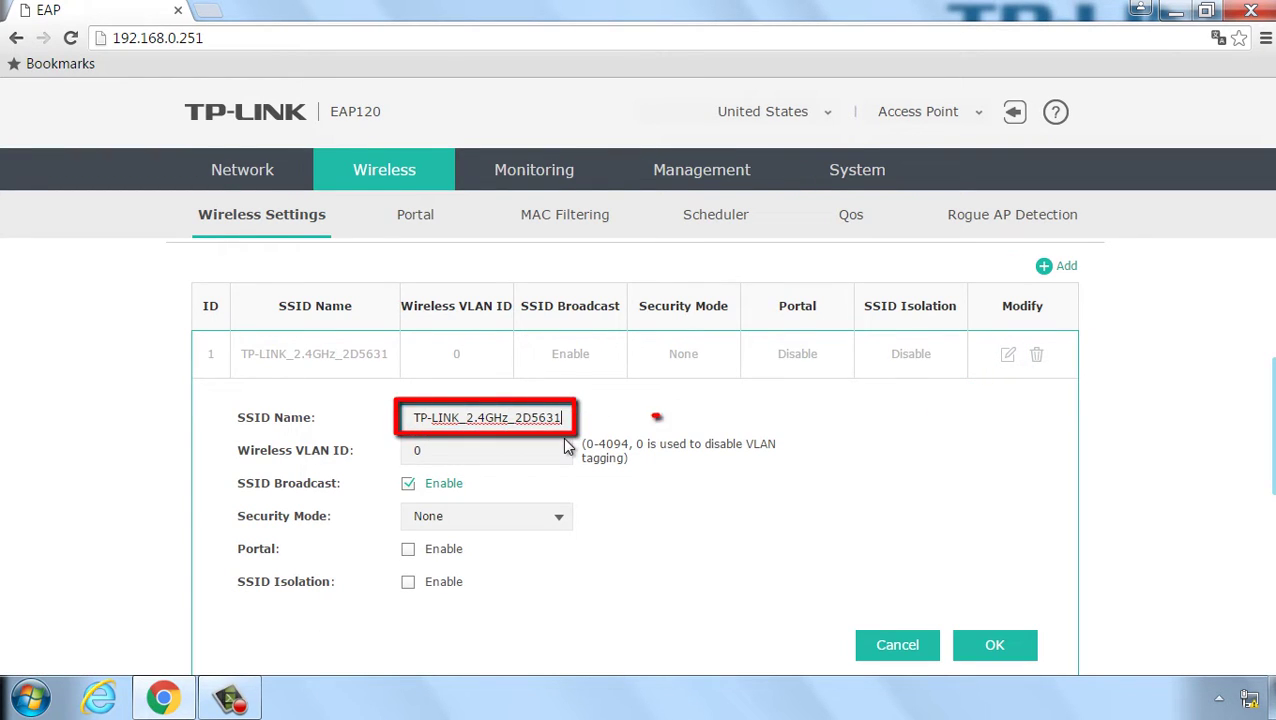
key(BackSpace)
key(BackSpace)
key(BackSpace)
key(BackSpace)
key(BackSpace)
key(BackSpace)
key(BackSpace)
key(BackSpace)
key(BackSpace)
key(BackSpace)
key(BackSpace)
key(BackSpace)
key(BackSpace)
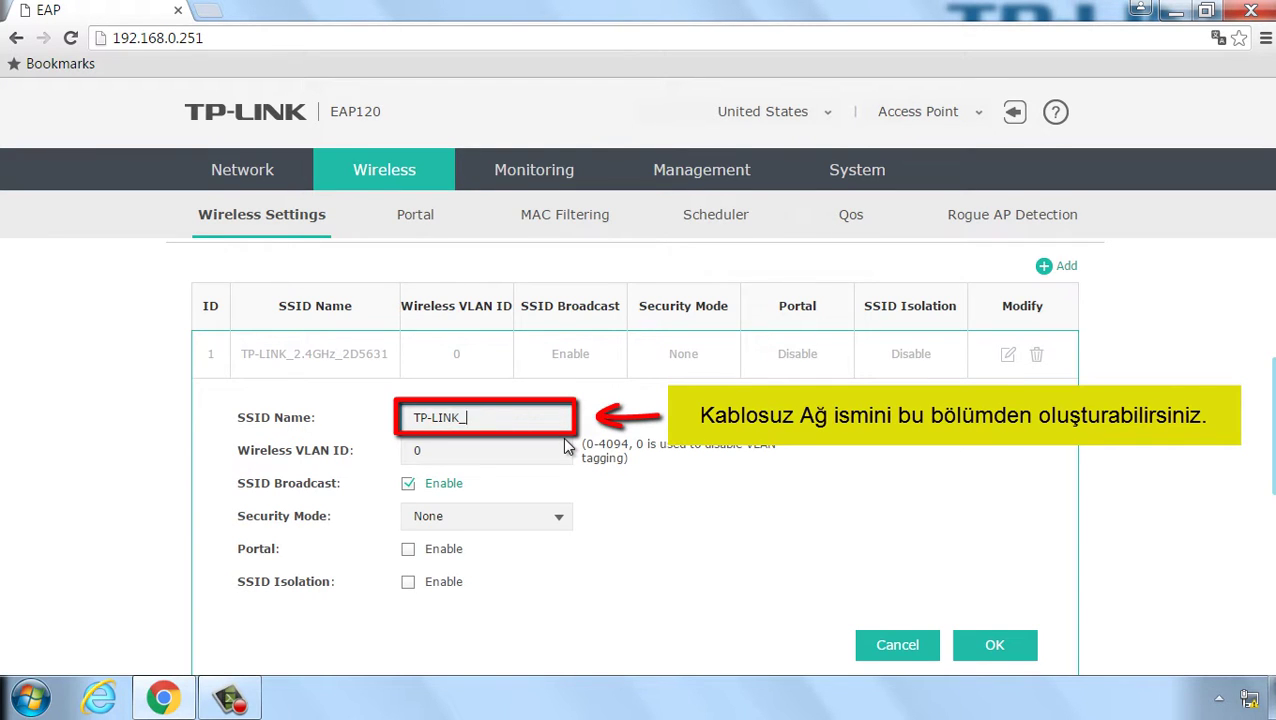
text(EAP)
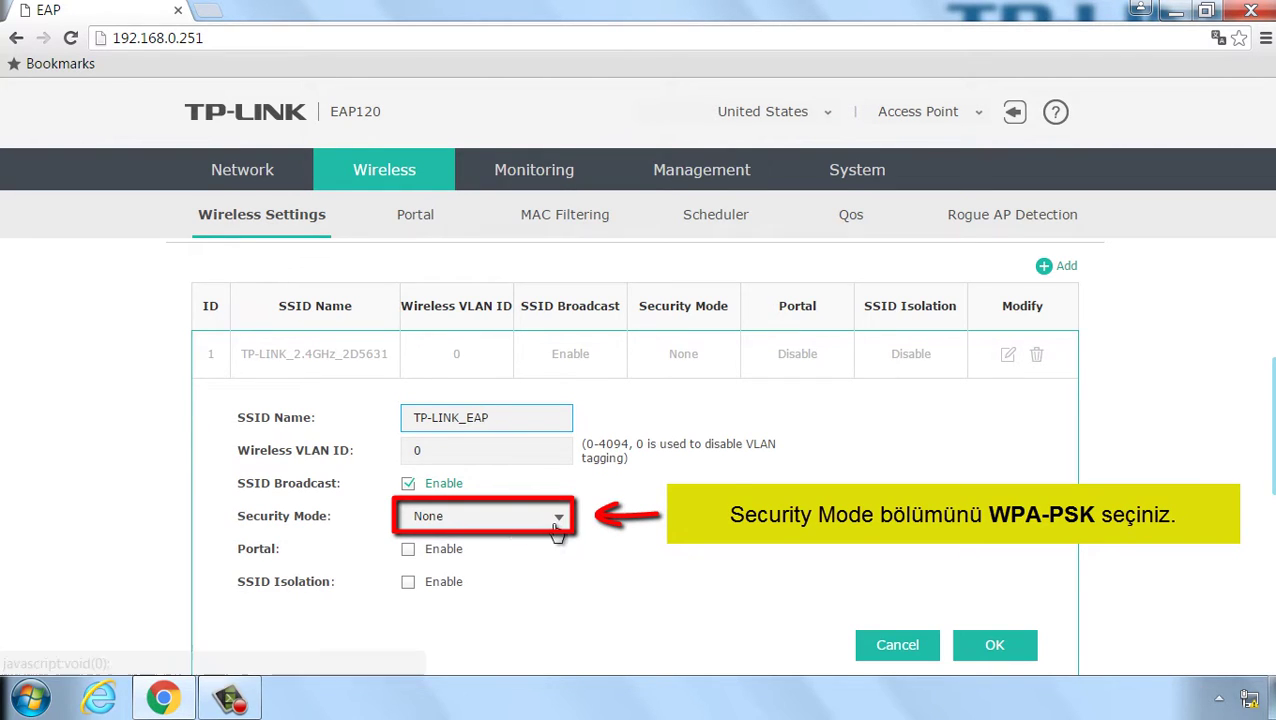
Step: Set the SSID's security mode to WPA-PSK with version WPA-PSK
click(556, 526)
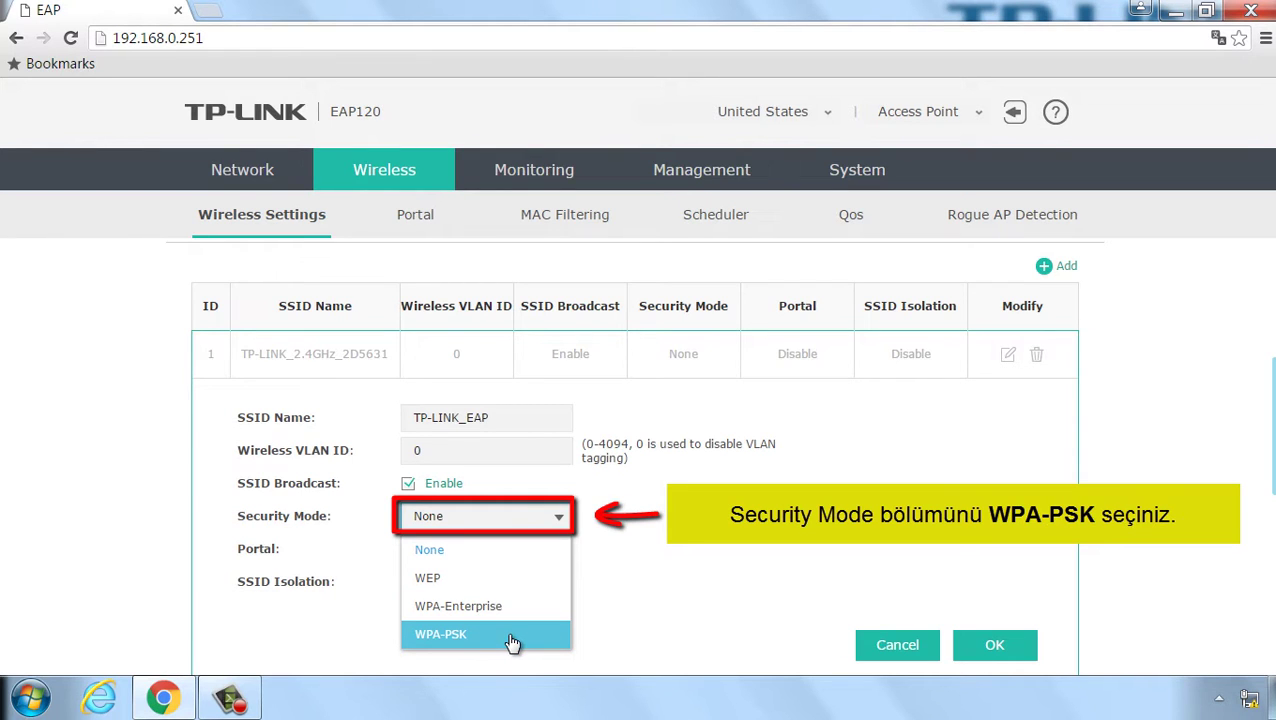
click(510, 634)
scroll(512, 636, down, 1)
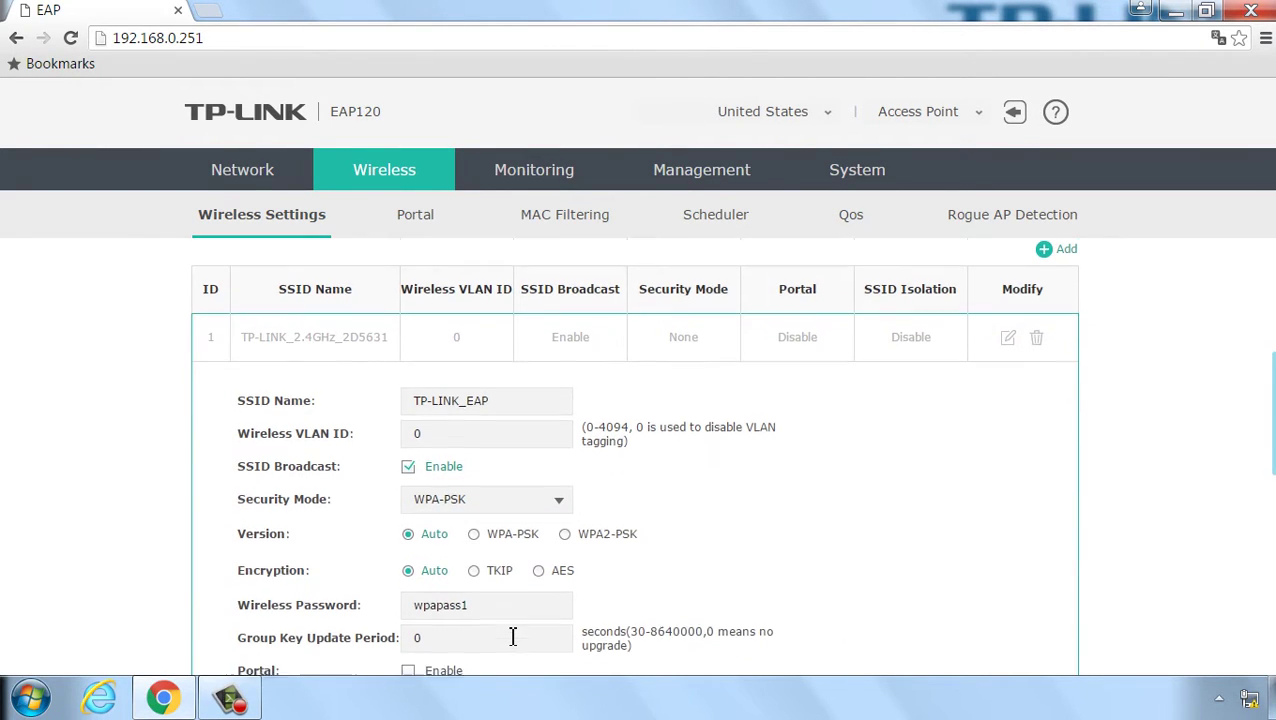
scroll(512, 636, down, 2)
scroll(512, 640, up, 1)
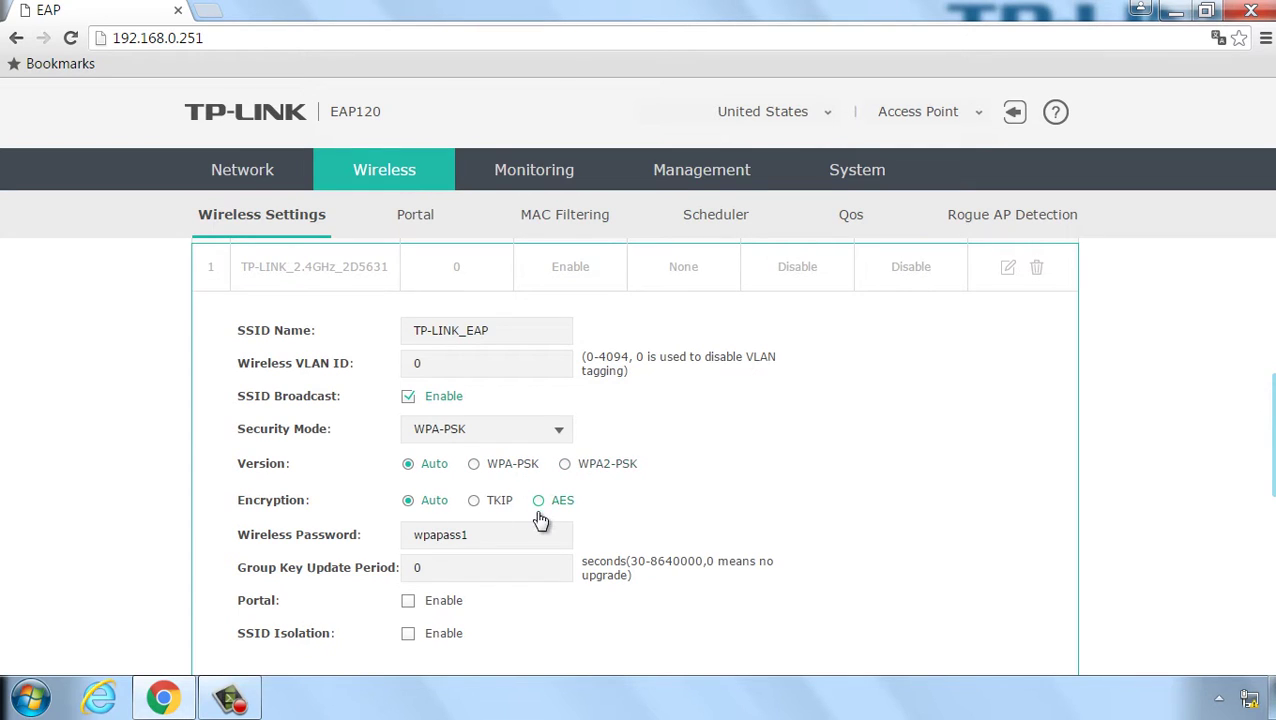
click(474, 466)
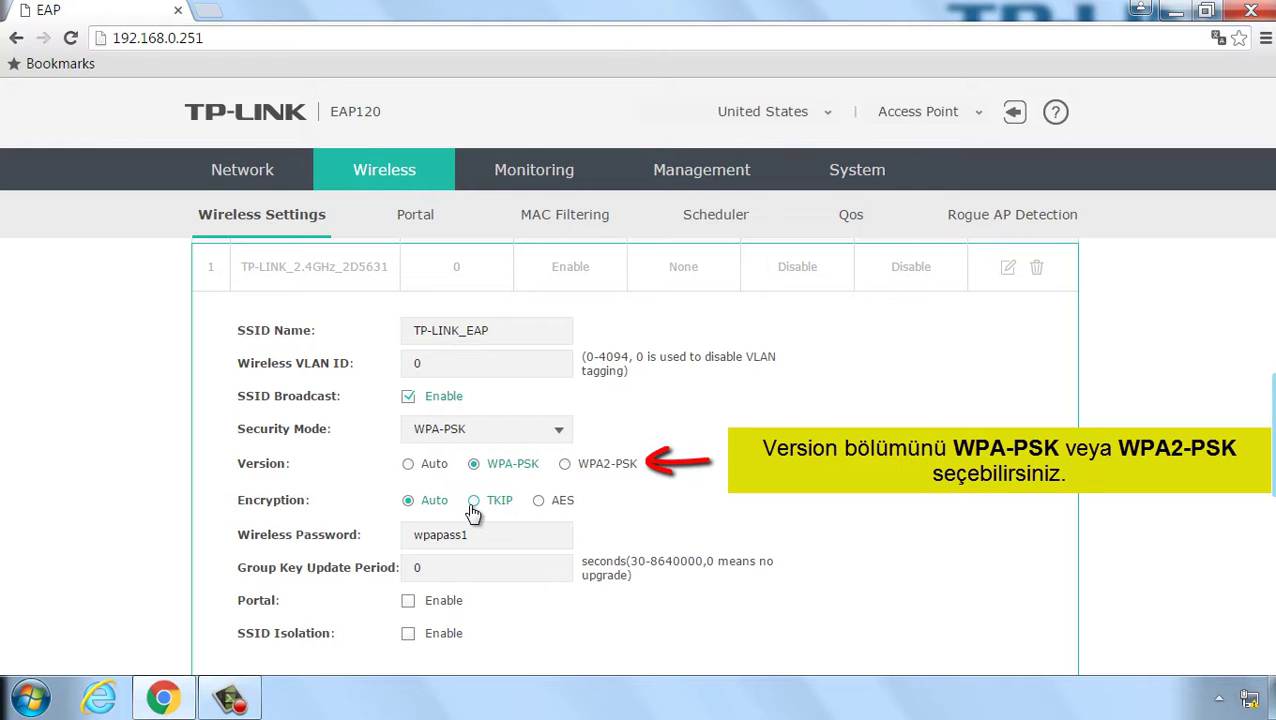
Step: Replace the wireless password with a new one and save the TP-LINK_EAP SSID
click(496, 535)
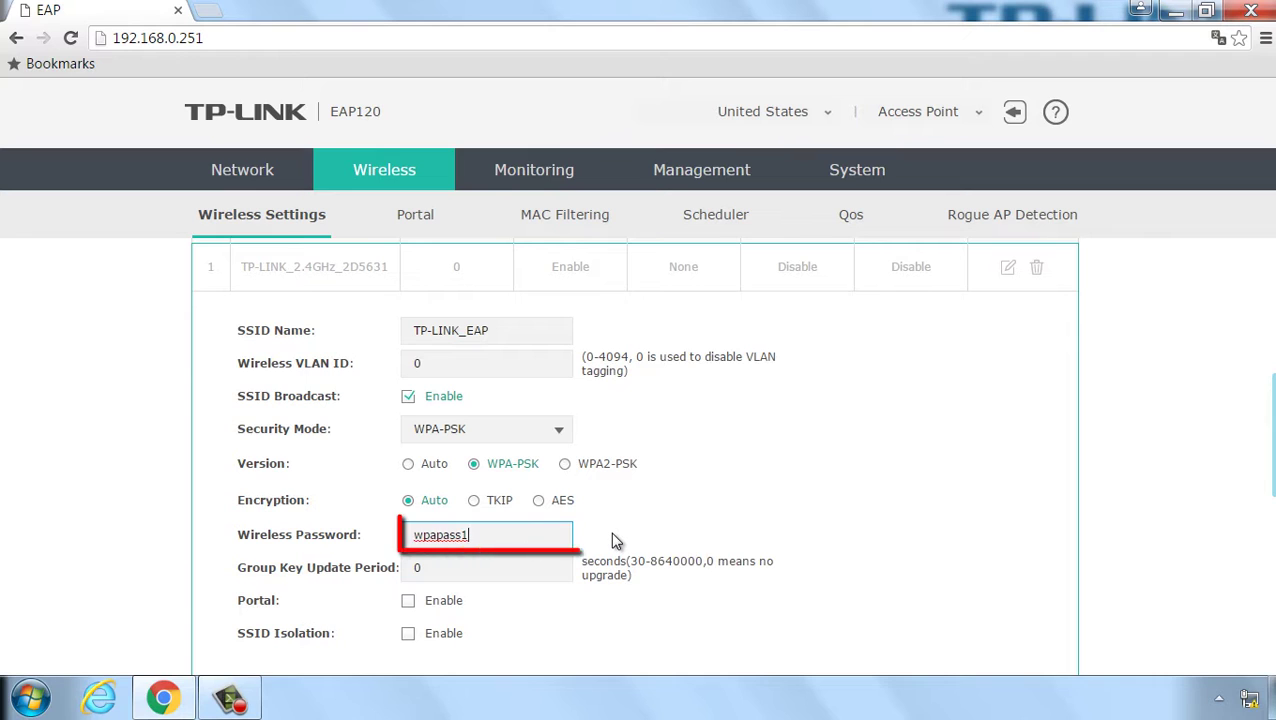
key(BackSpace)
key(BackSpace)
key(BackSpace)
key(BackSpace)
key(BackSpace)
key(BackSpace)
key(BackSpace)
key(BackSpace)
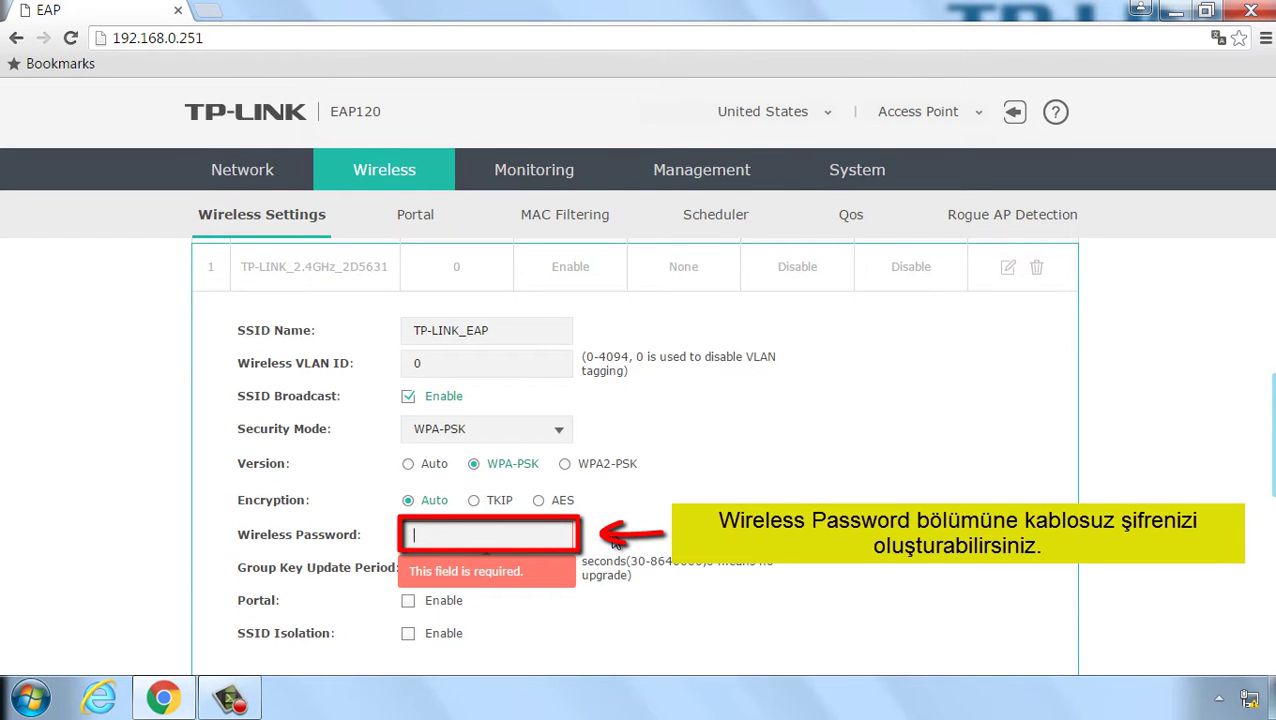
text(12)
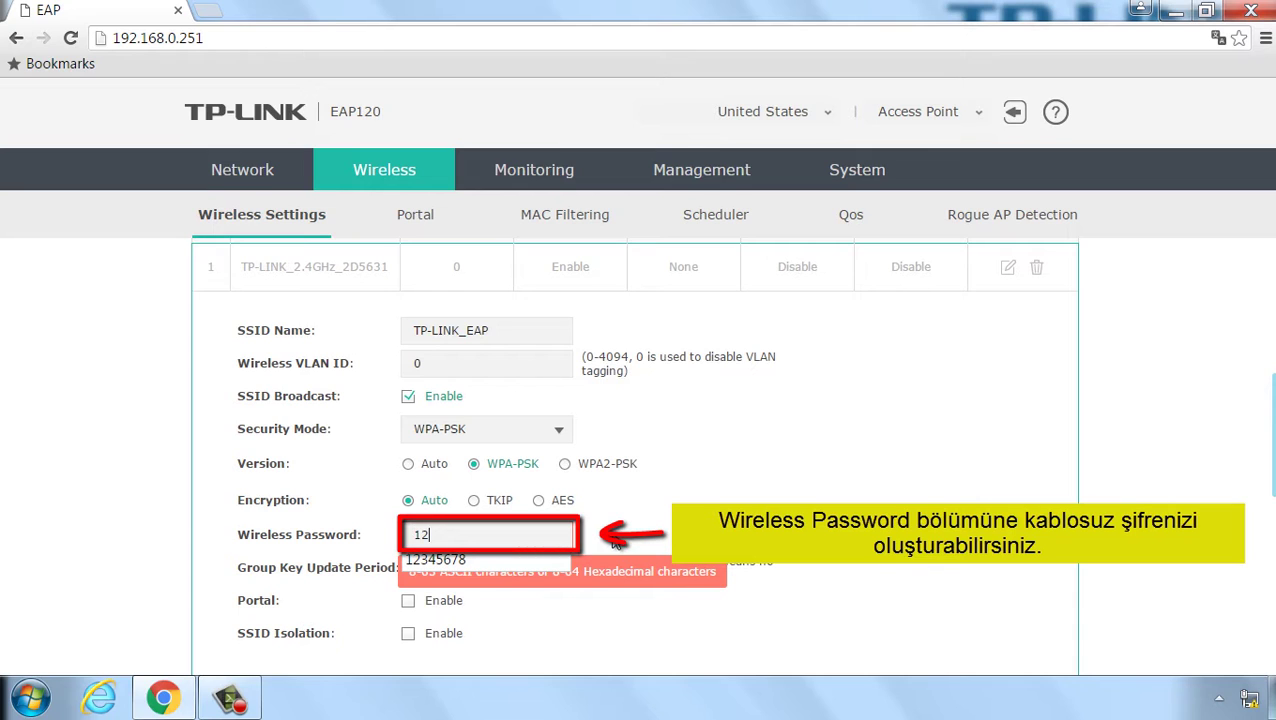
text(34567890)
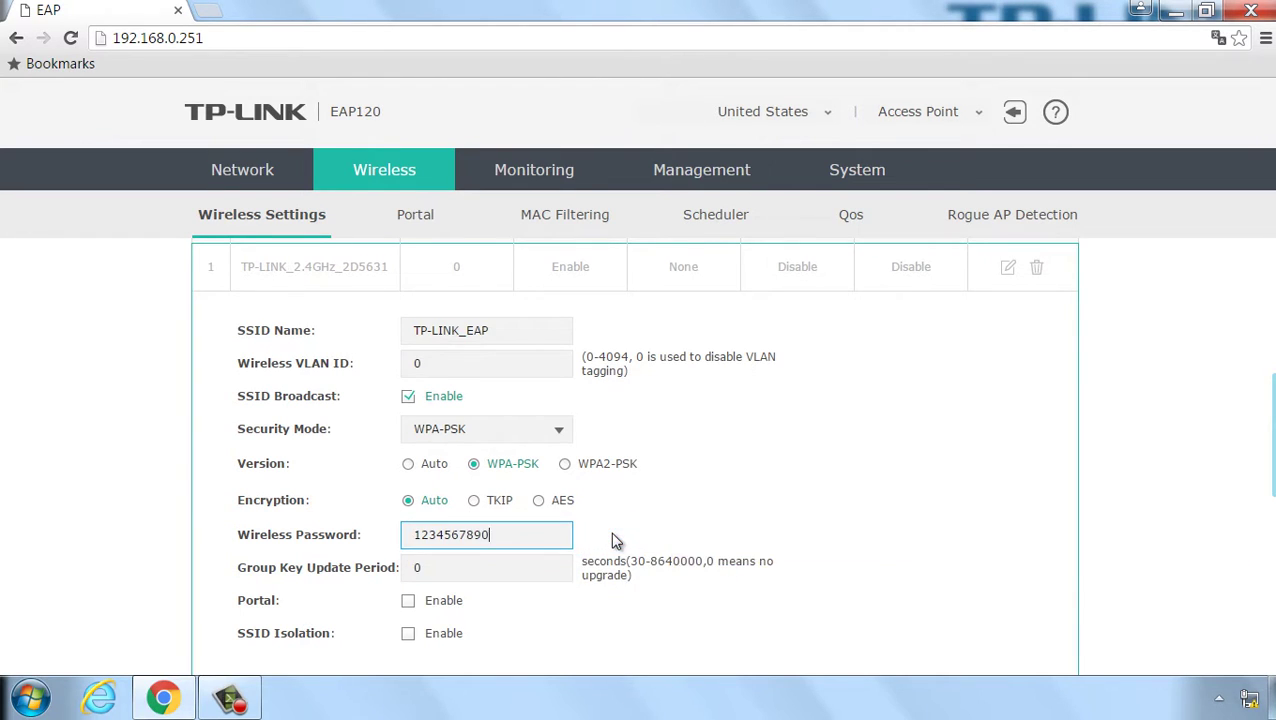
click(616, 540)
scroll(616, 540, down, 2)
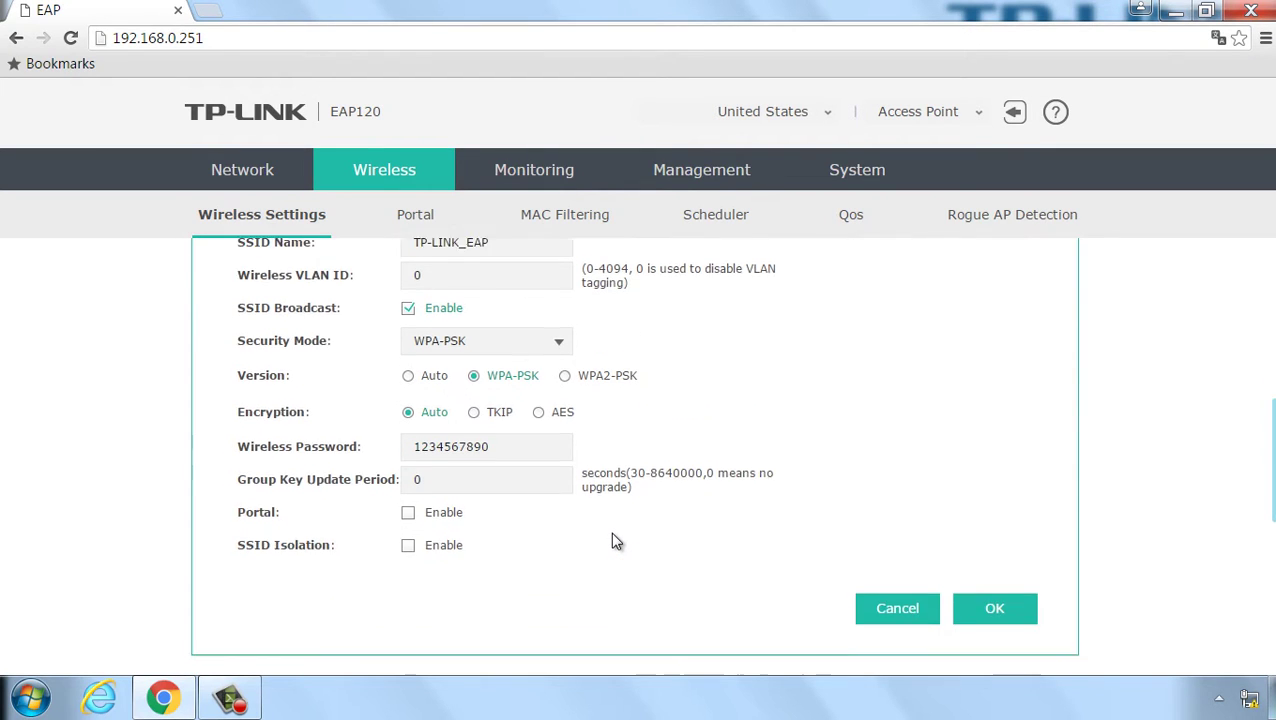
scroll(616, 540, up, 1)
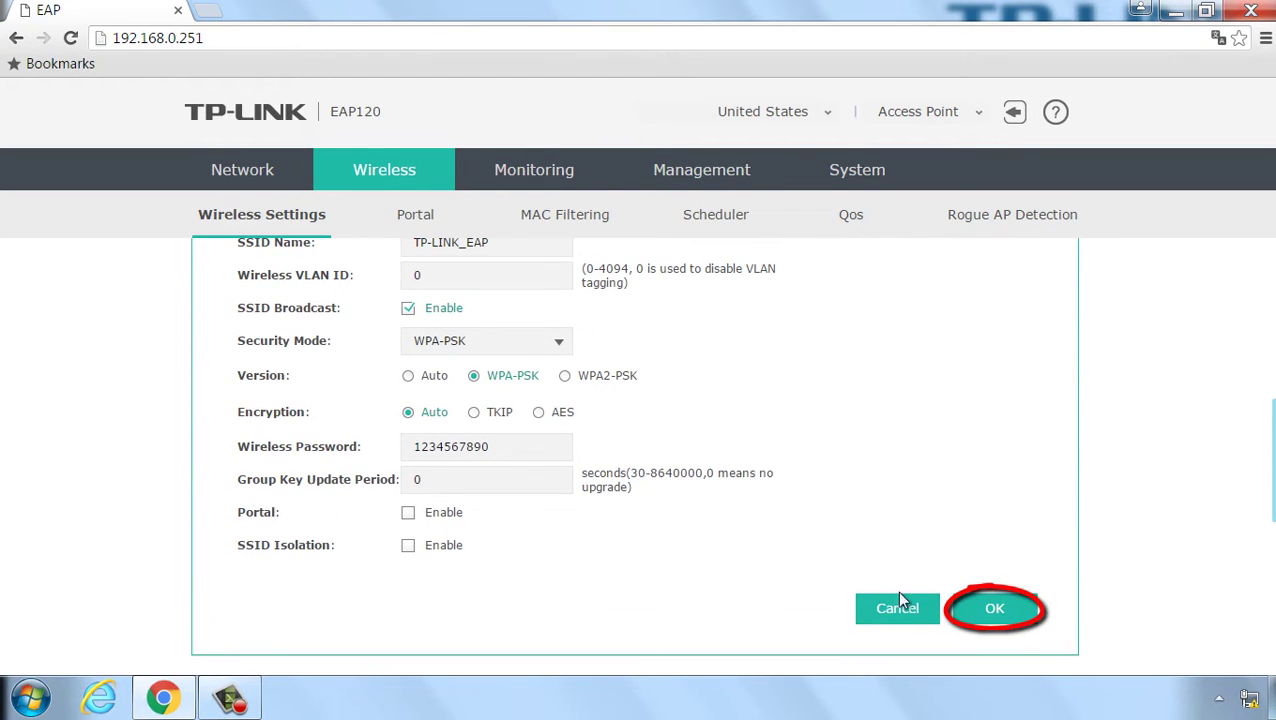
click(995, 615)
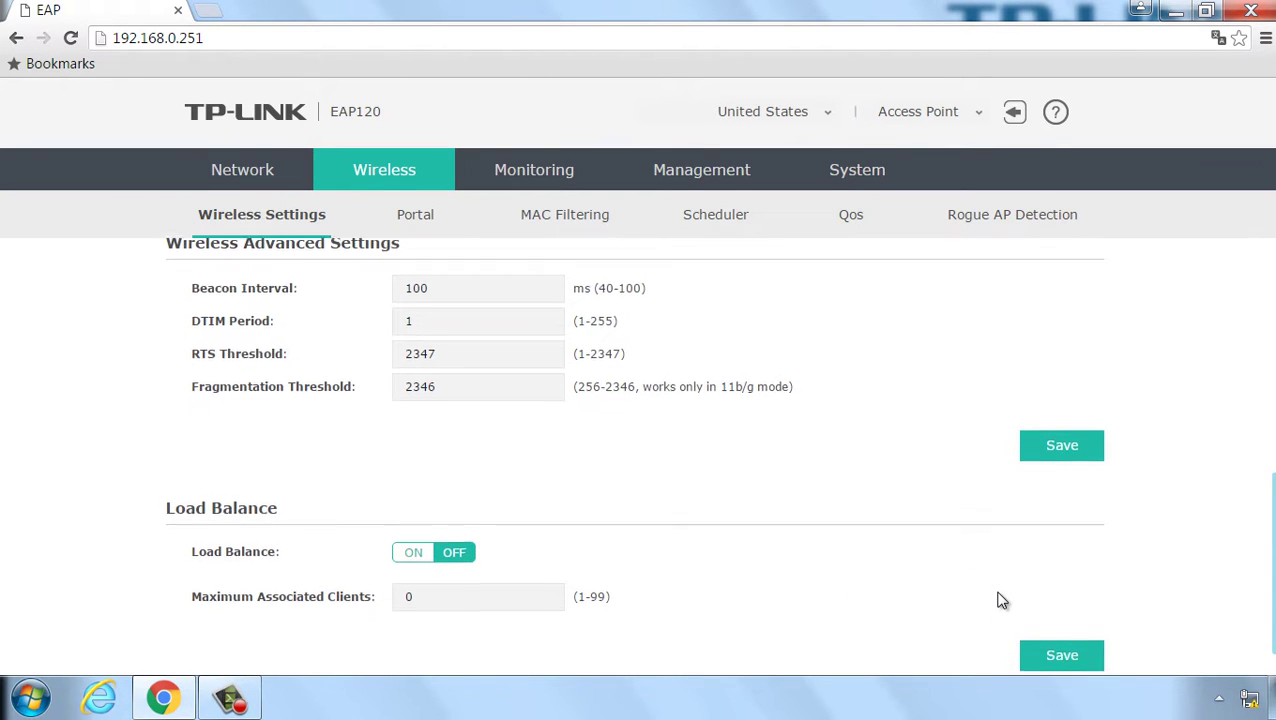
scroll(1002, 600, up, 3)
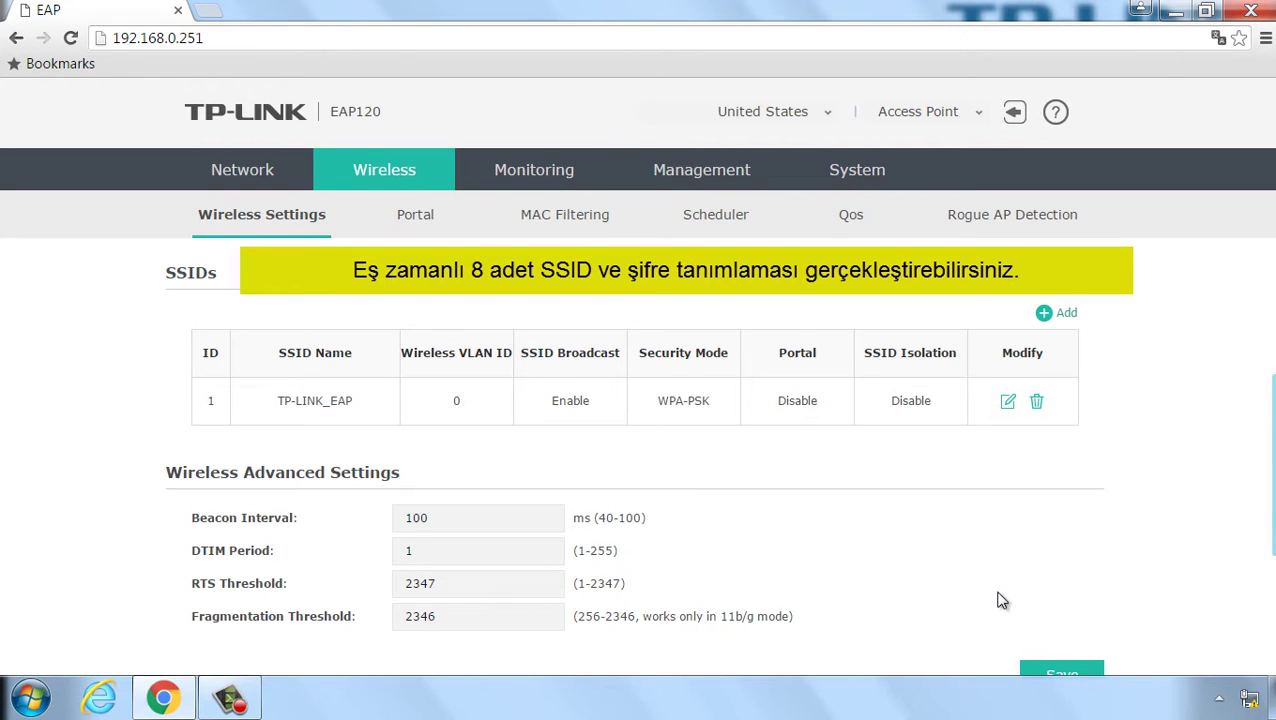
scroll(1002, 600, down, 3)
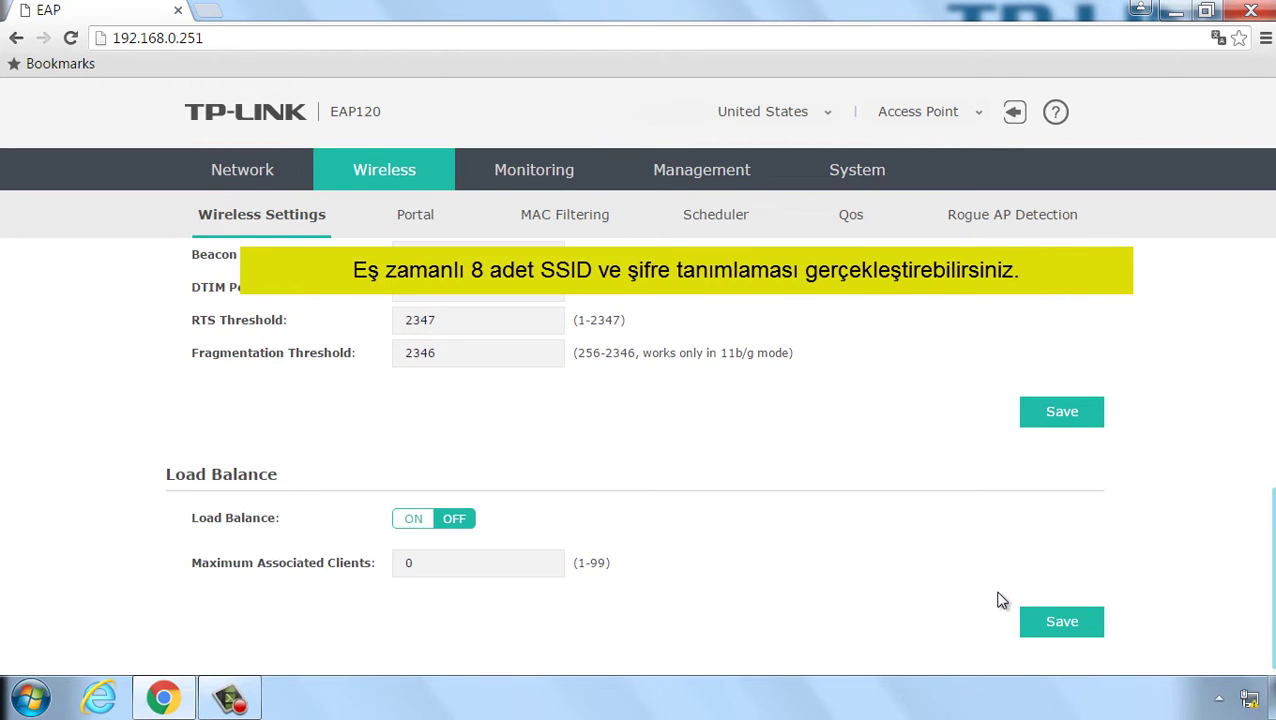
scroll(1002, 600, up, 1)
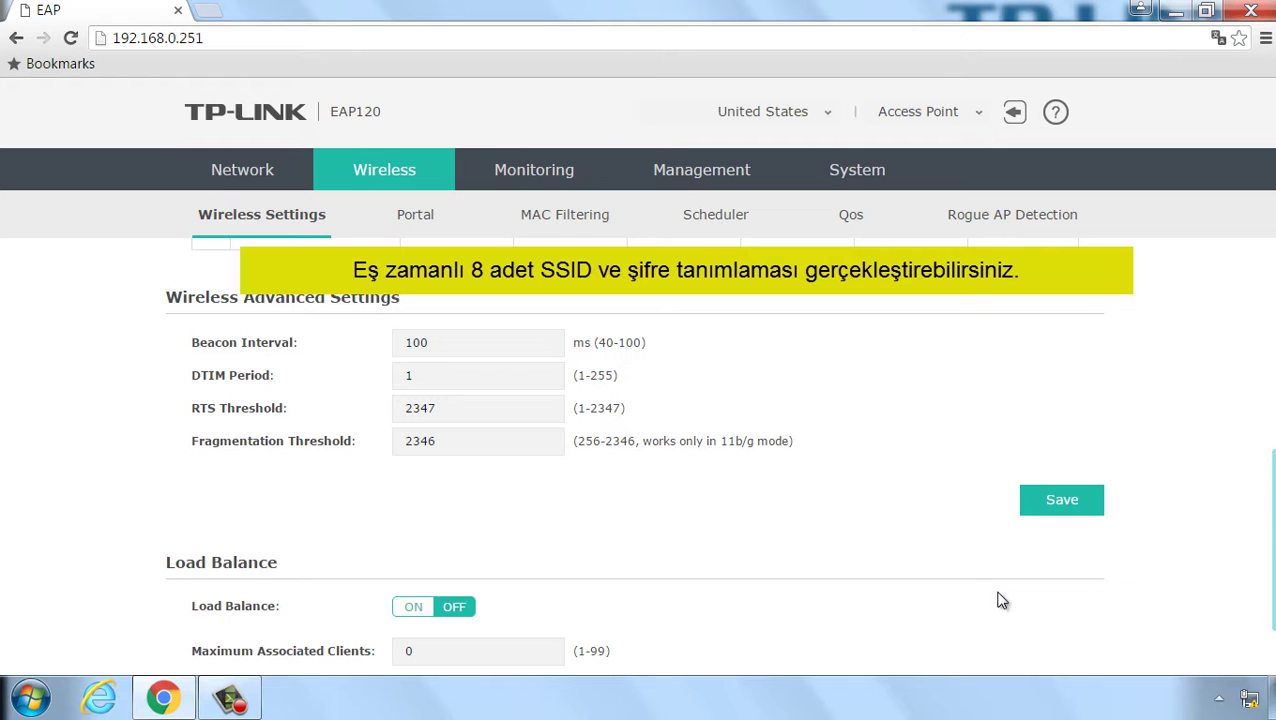
scroll(1002, 600, up, 2)
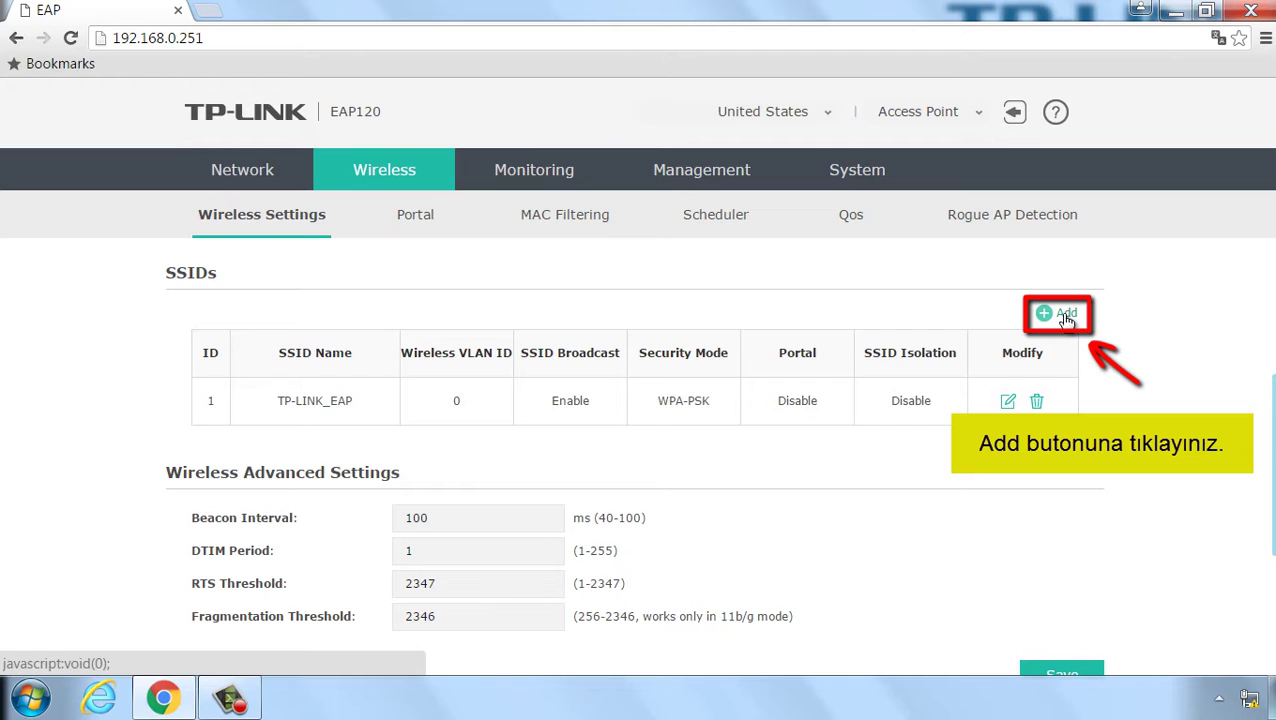
Step: Add a second SSID and name it TP-LINK_TEST
click(1066, 316)
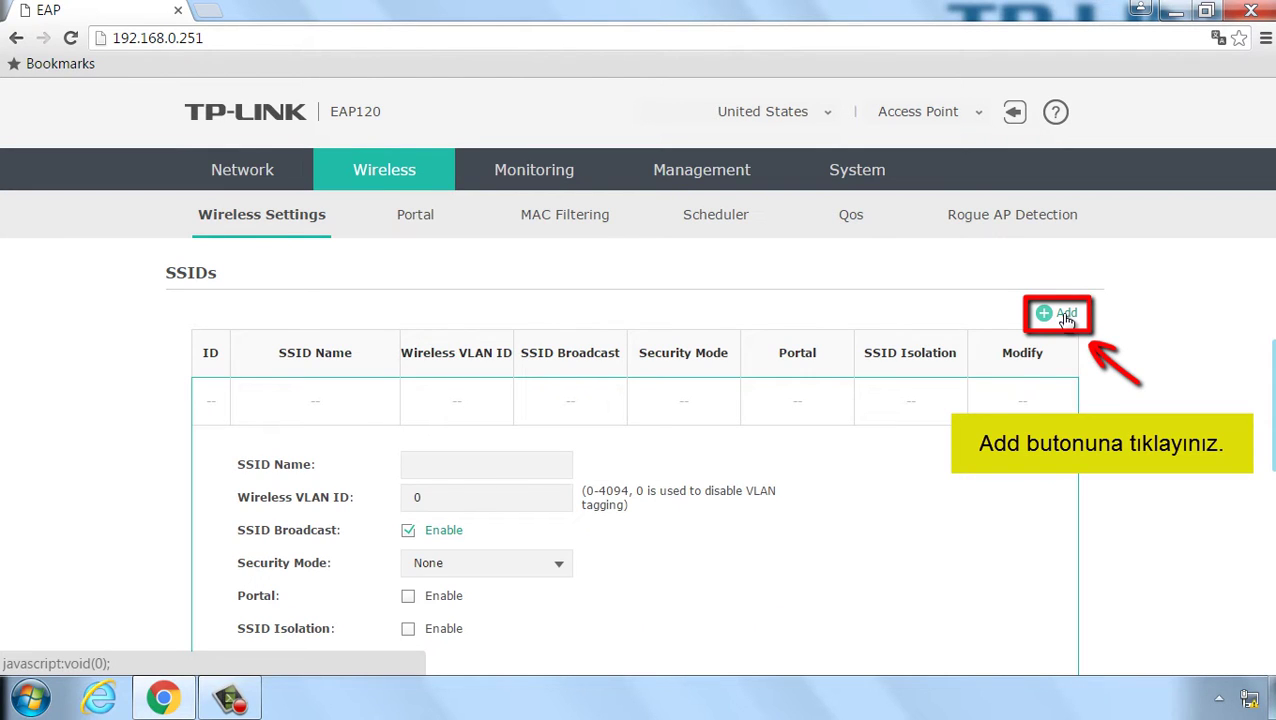
click(545, 461)
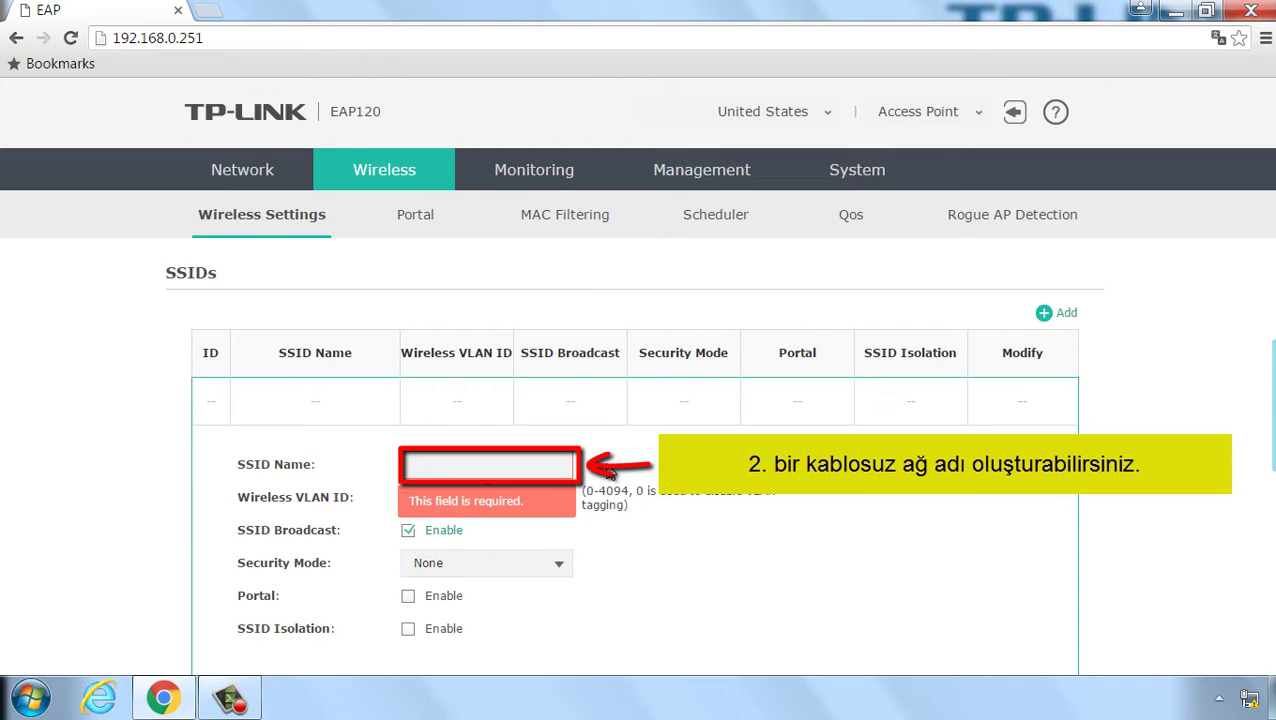
text(TP)
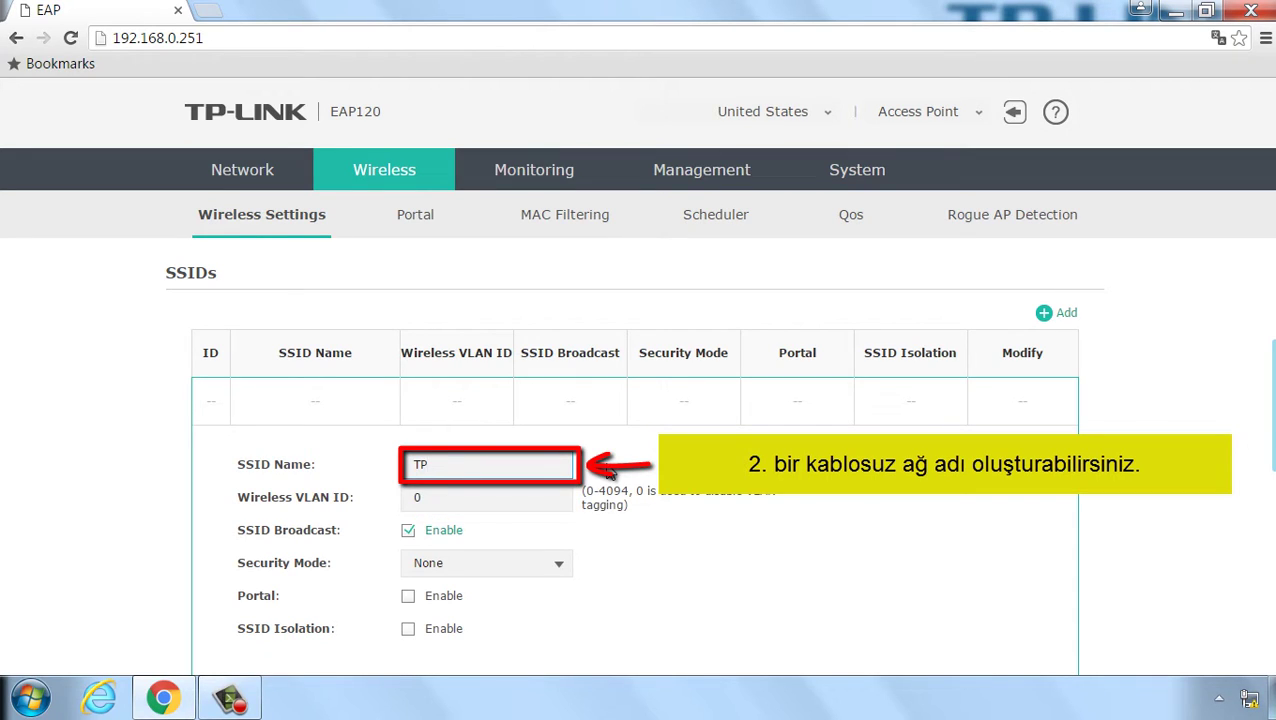
text(-LINK)
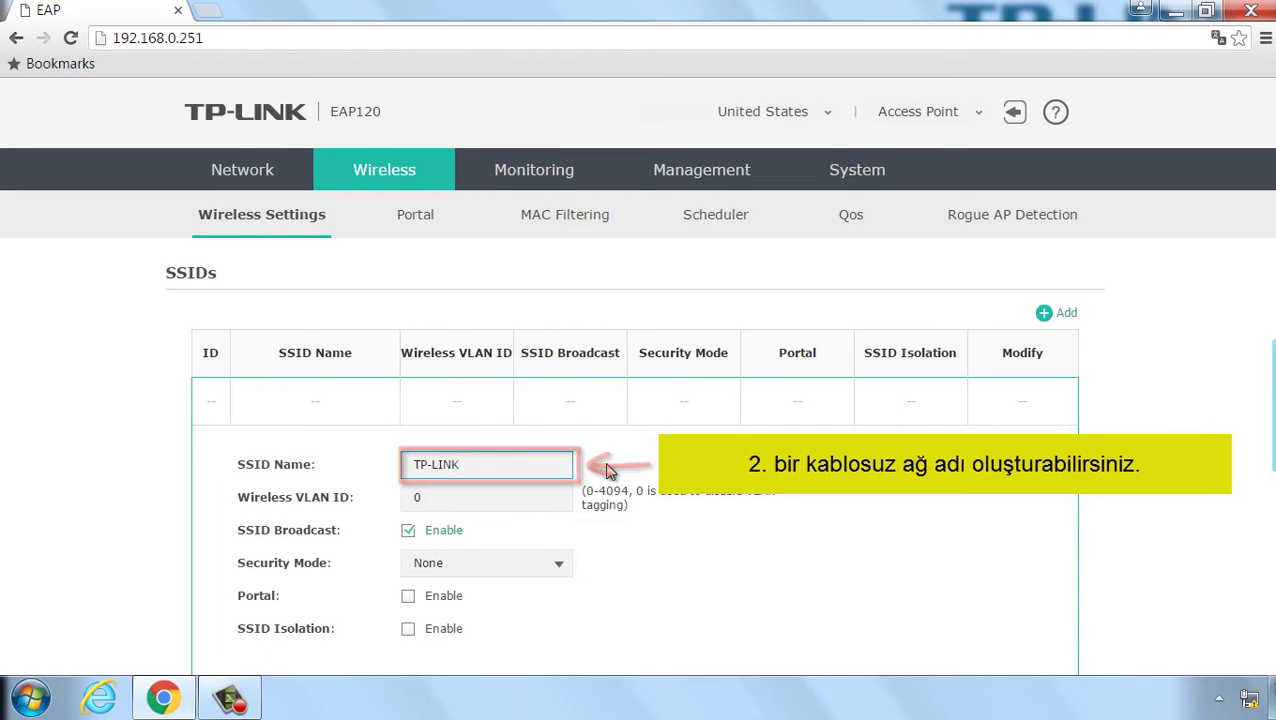
text(_)
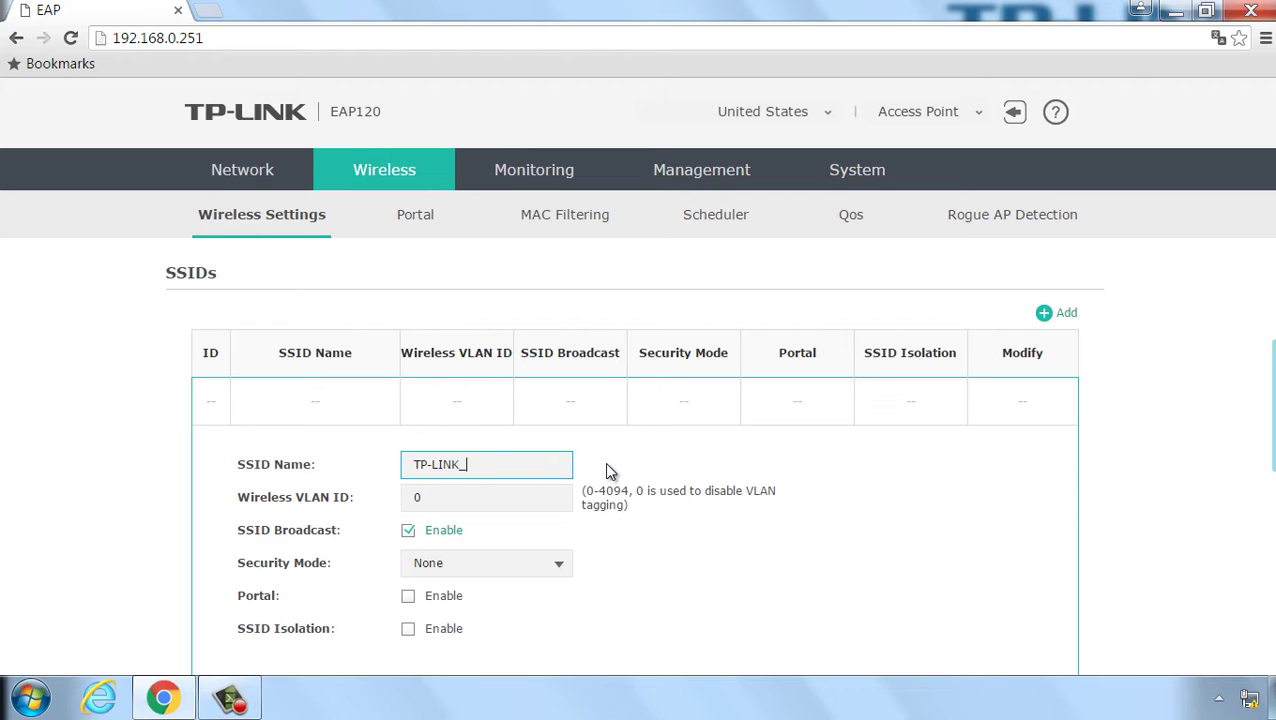
text(TEST)
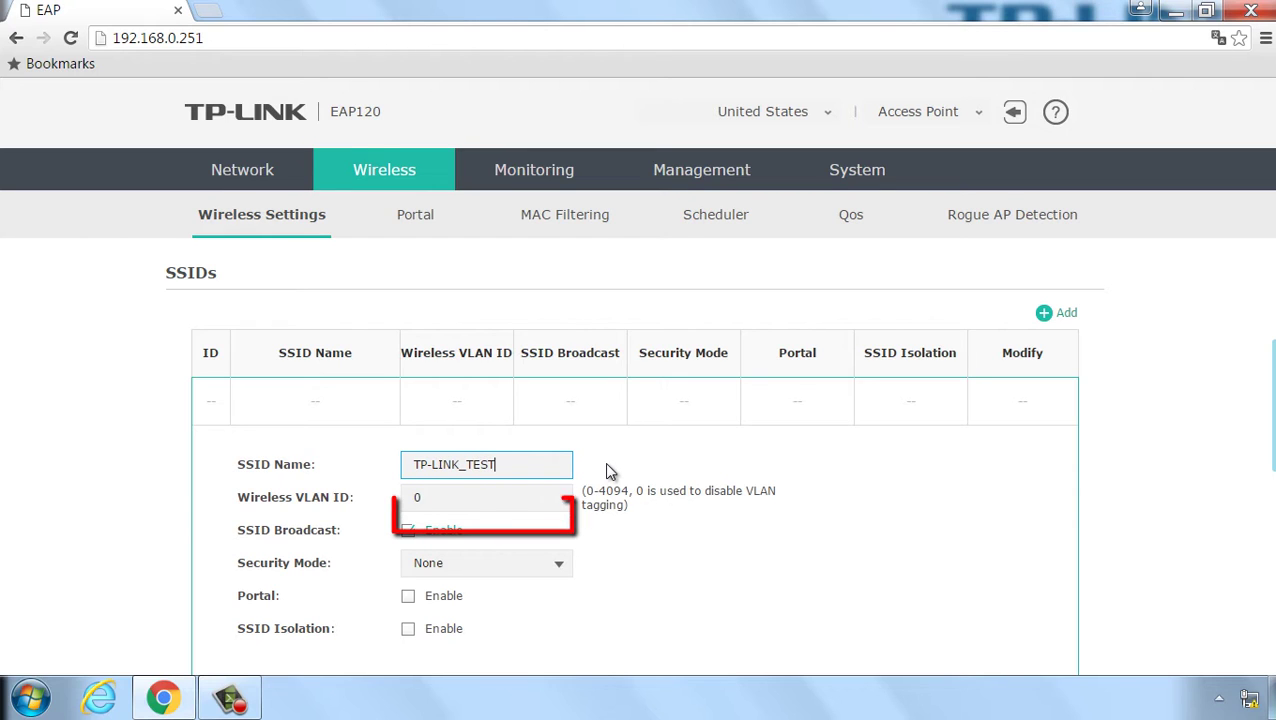
scroll(604, 462, down, 1)
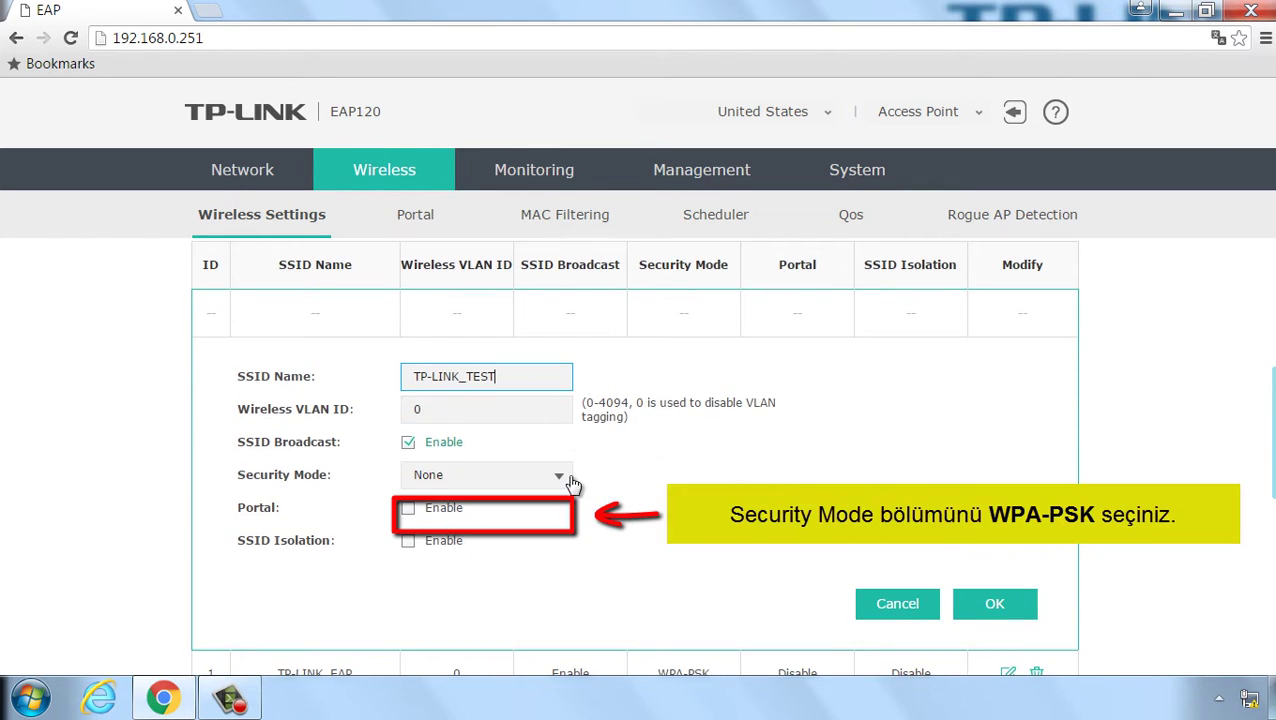
Step: Secure TP-LINK_TEST with WPA-PSK security mode and WPA-PSK version
click(559, 478)
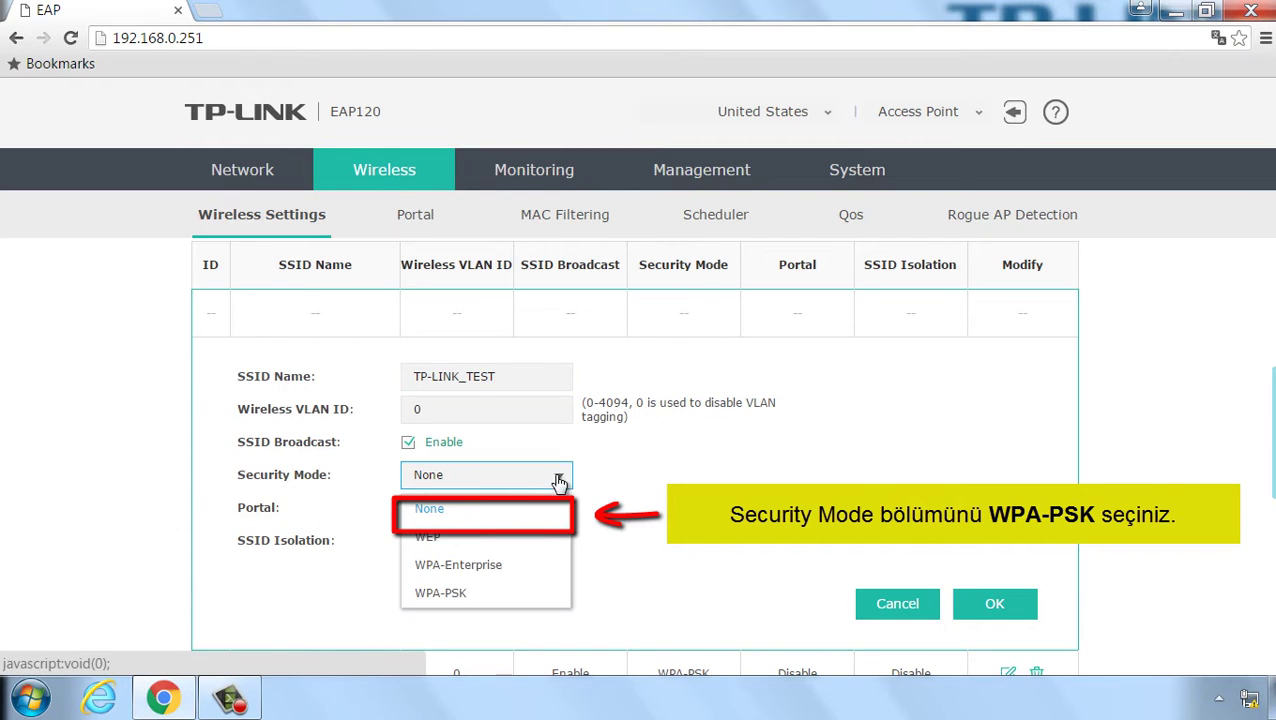
click(477, 601)
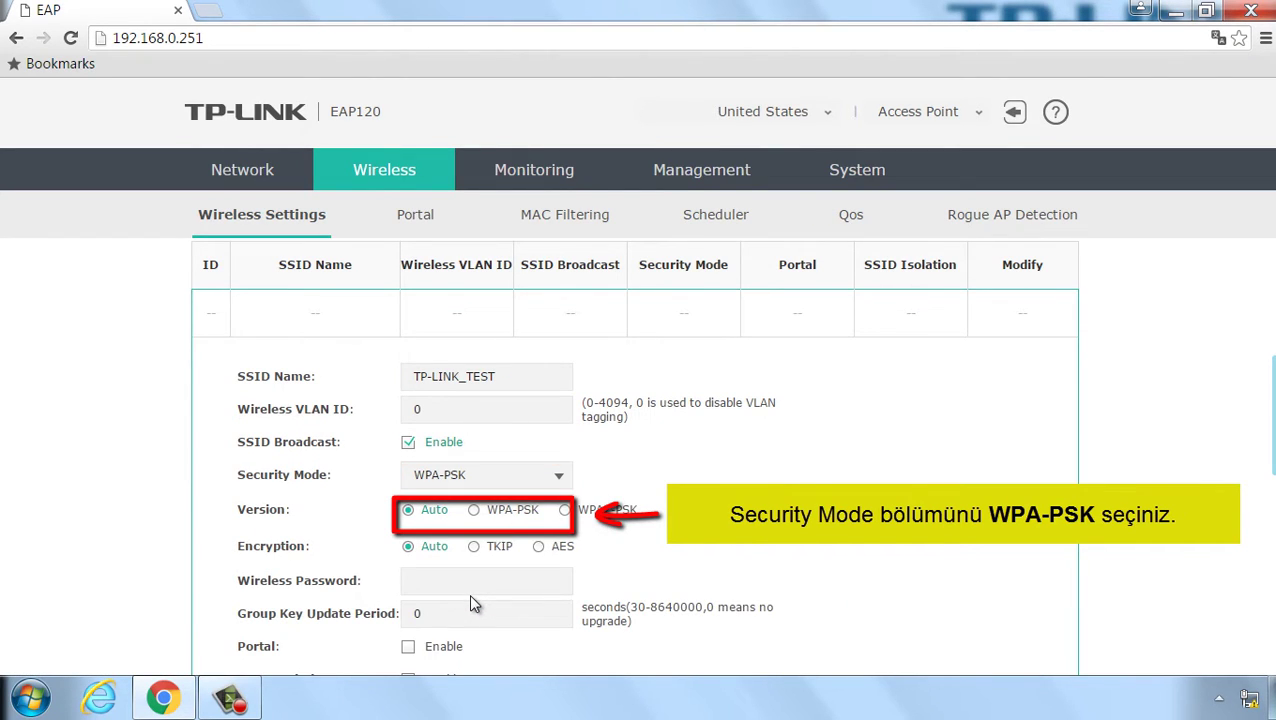
scroll(473, 592, down, 1)
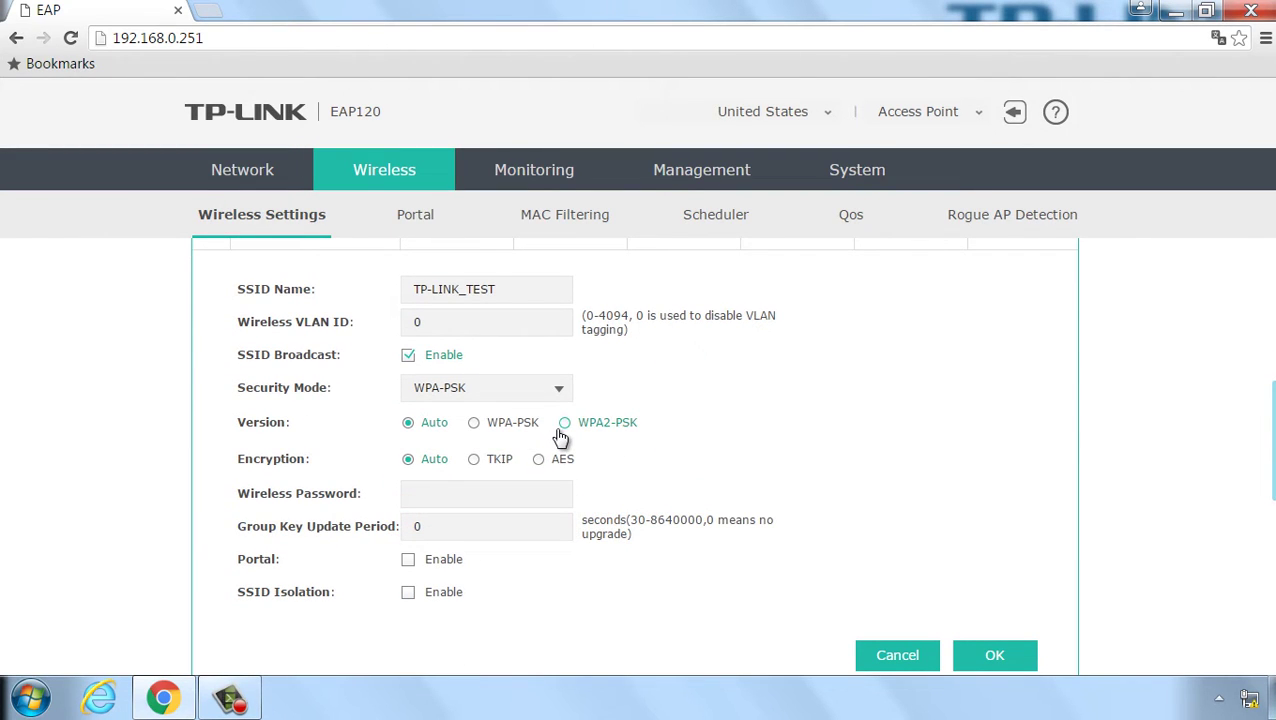
click(474, 424)
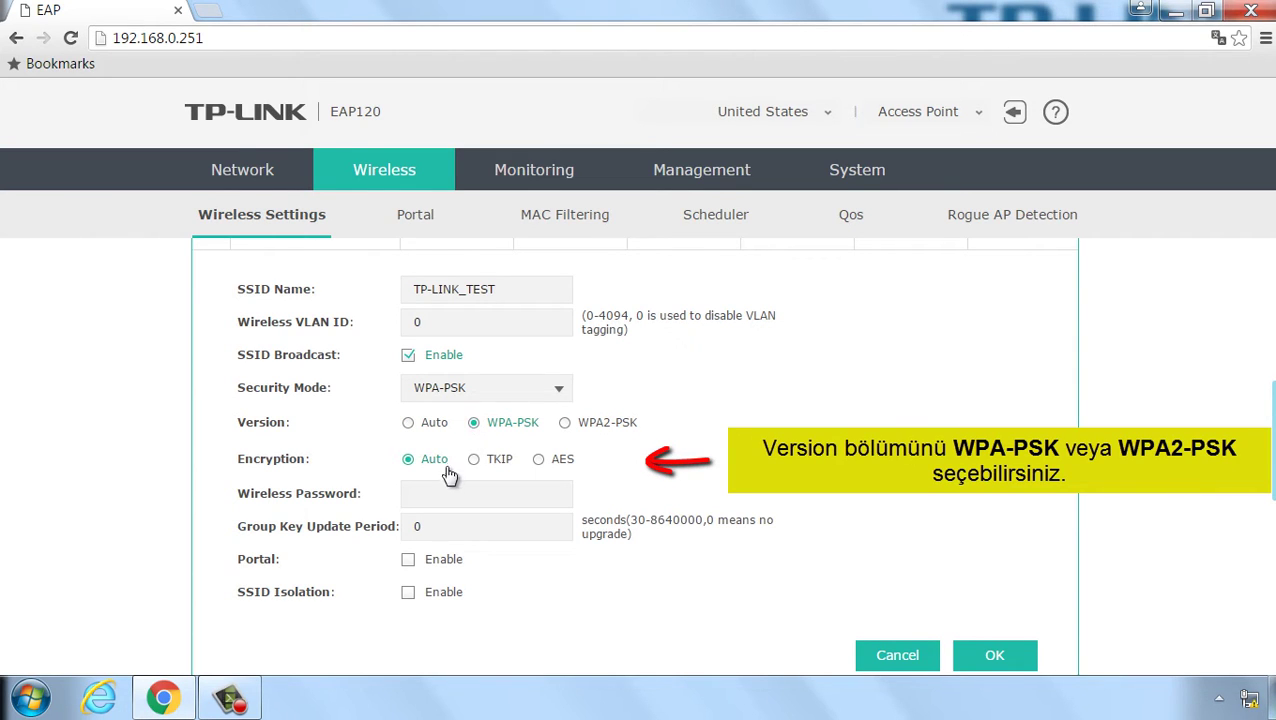
Step: Enter the wireless password for TP-LINK_TEST, correcting a mistyped start
click(465, 494)
text(TPLINK)
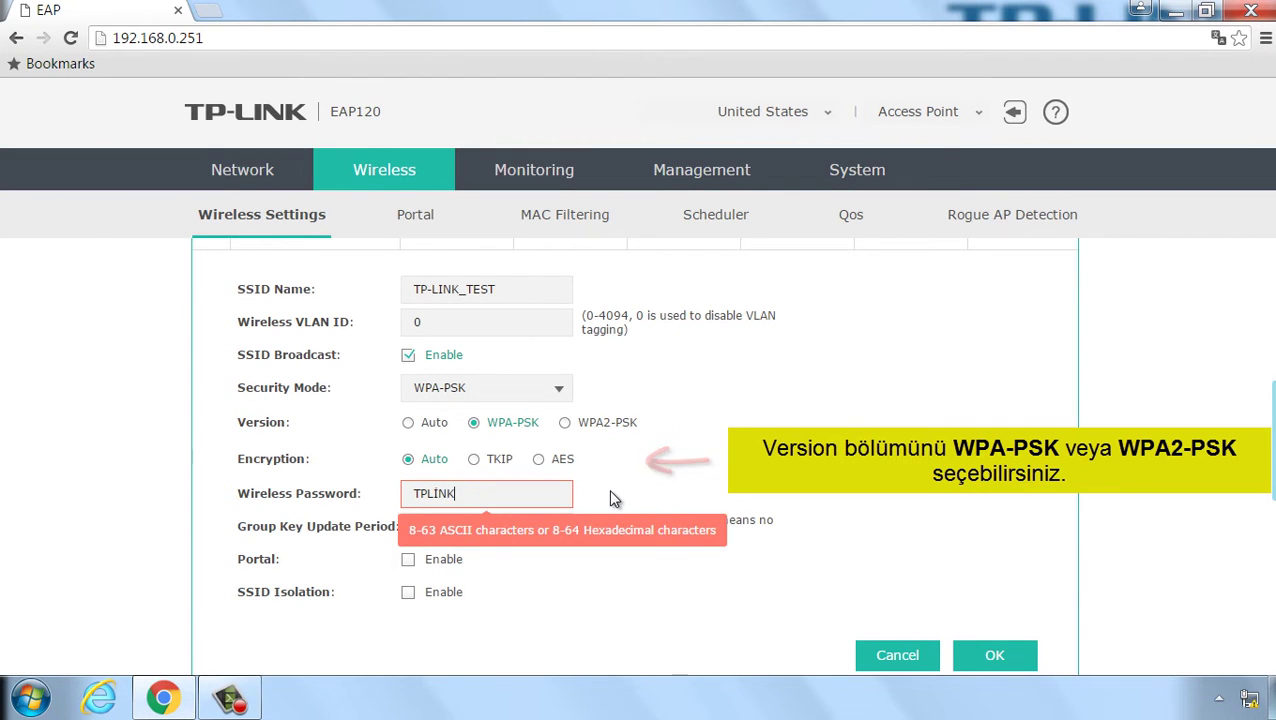
key(BackSpace)
key(BackSpace)
key(BackSpace)
key(BackSpace)
key(BackSpace)
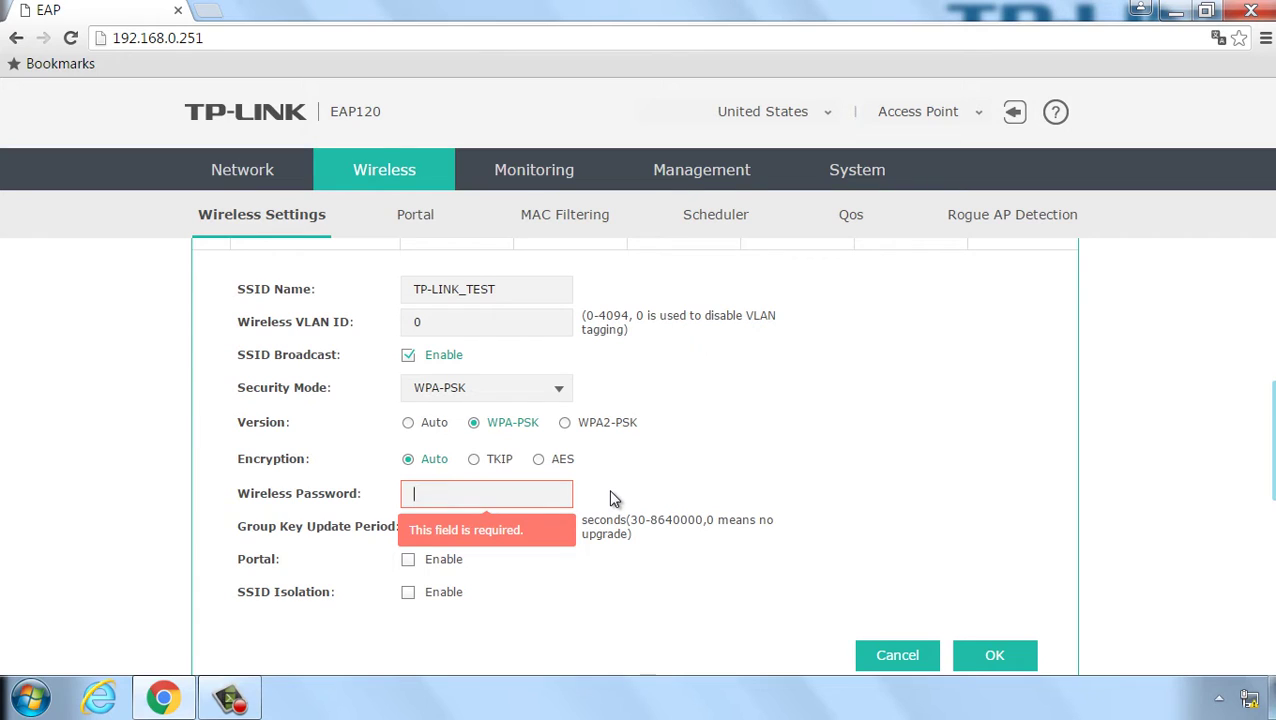
text(tplin)
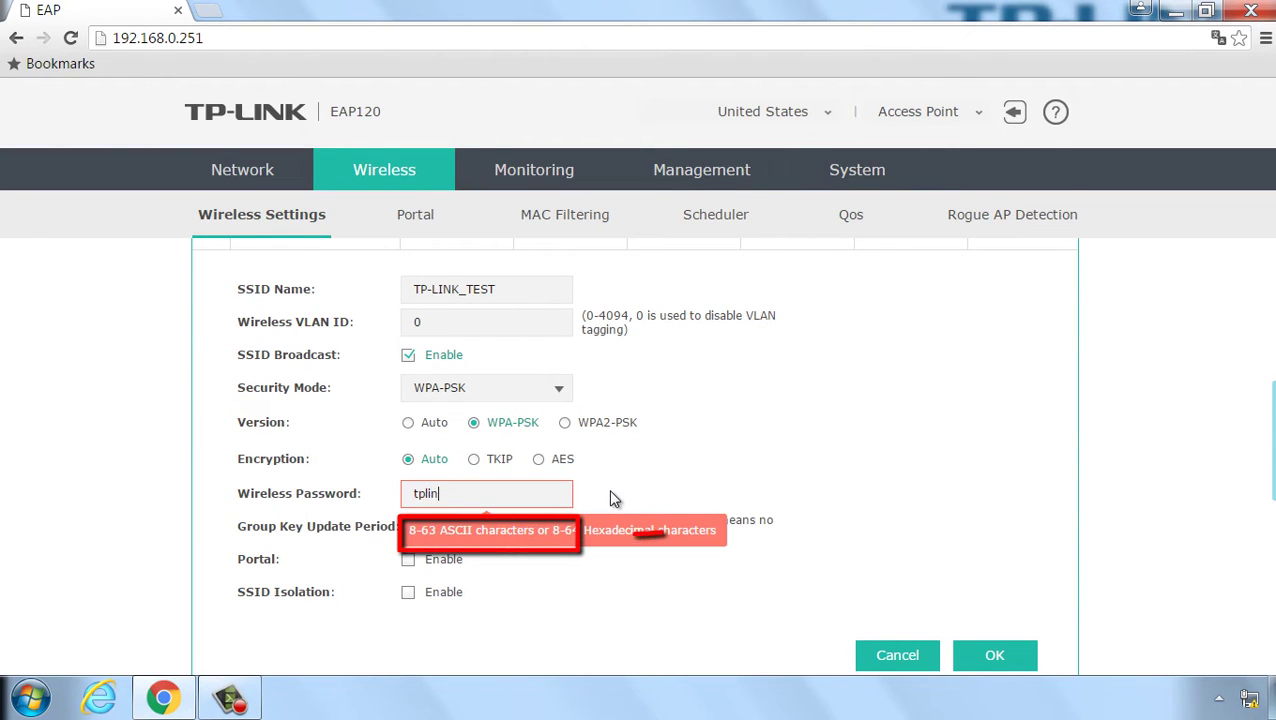
text(ktest)
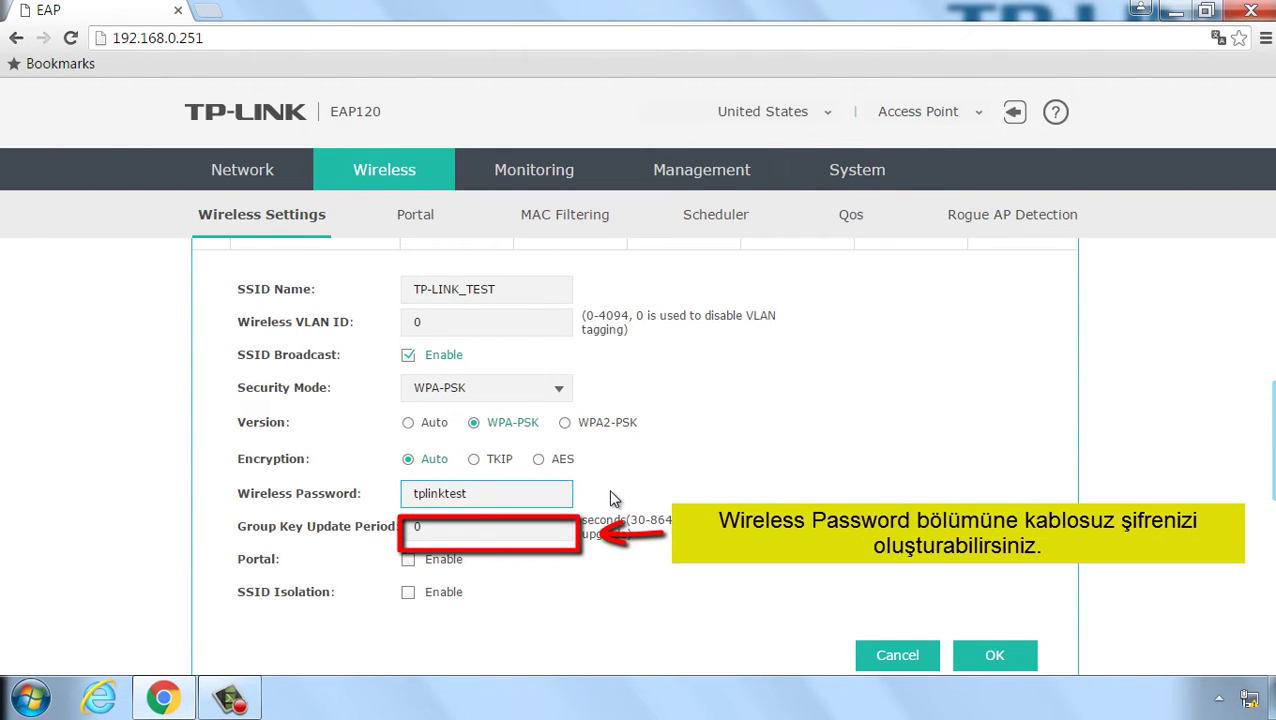
Step: Save the TP-LINK_TEST SSID and review it in the SSIDs table beside TP-LINK_EAP
click(995, 656)
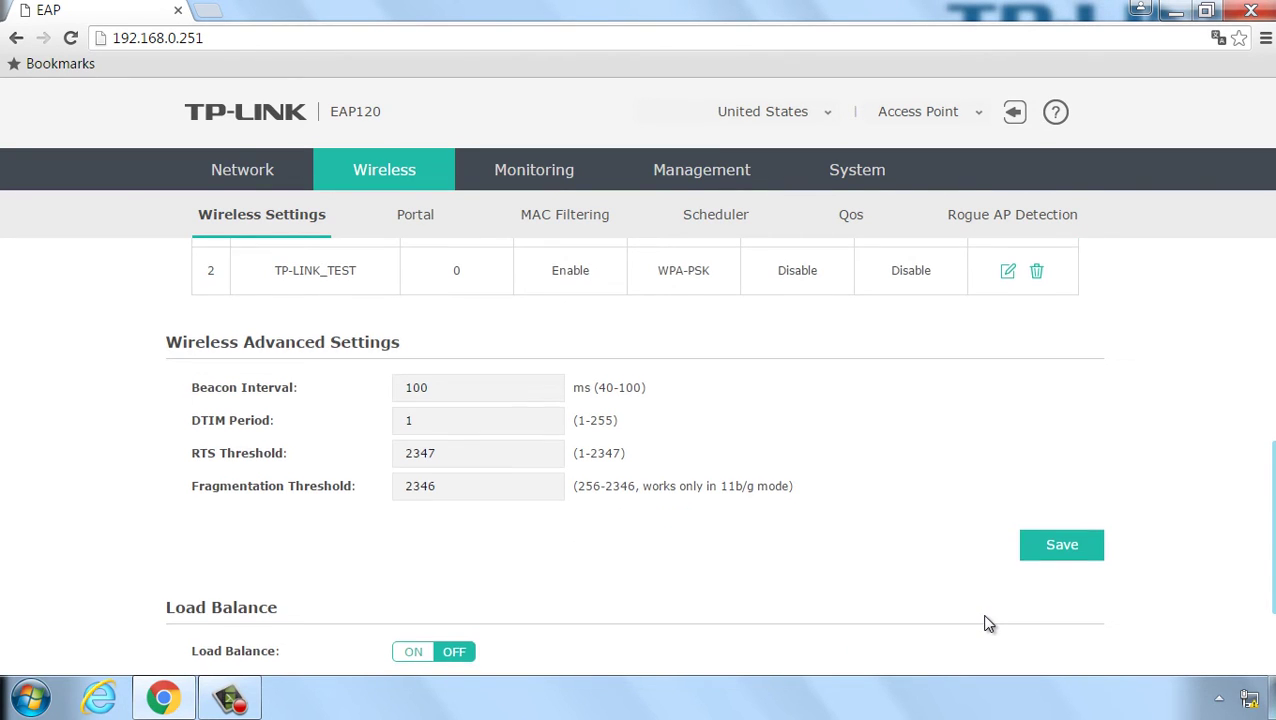
scroll(989, 624, down, 3)
scroll(989, 624, up, 10)
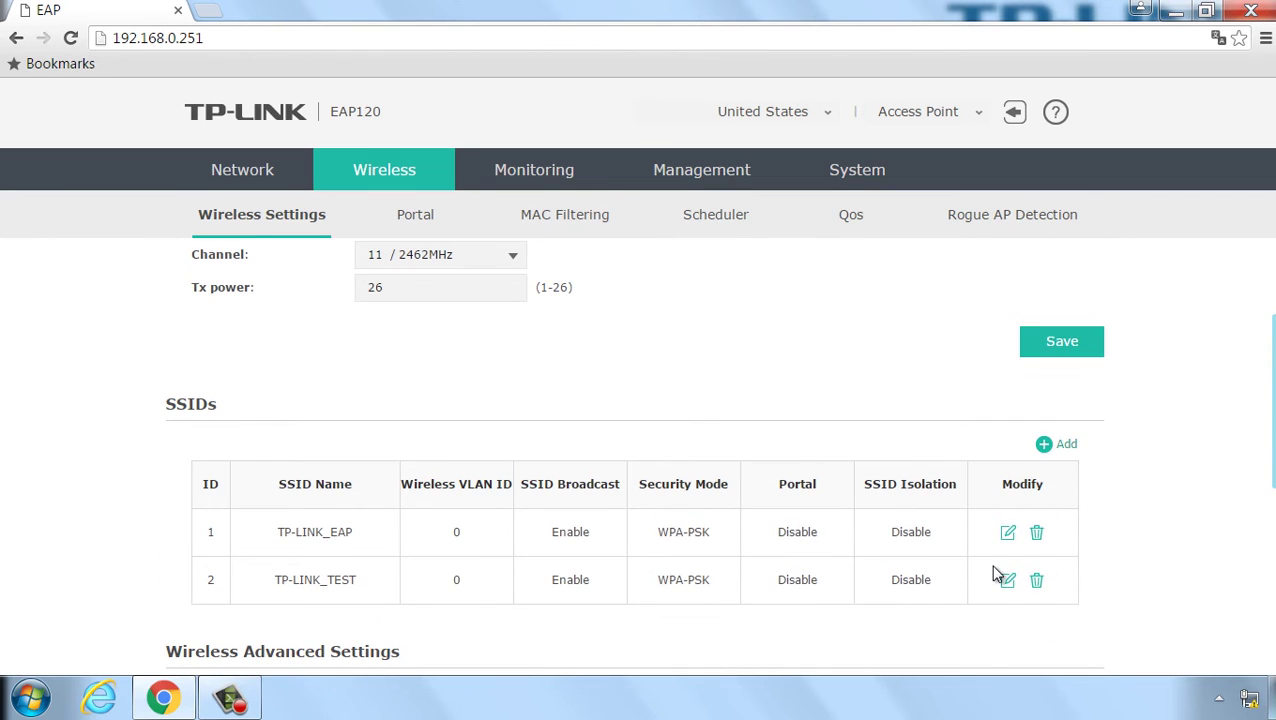
scroll(996, 573, up, 4)
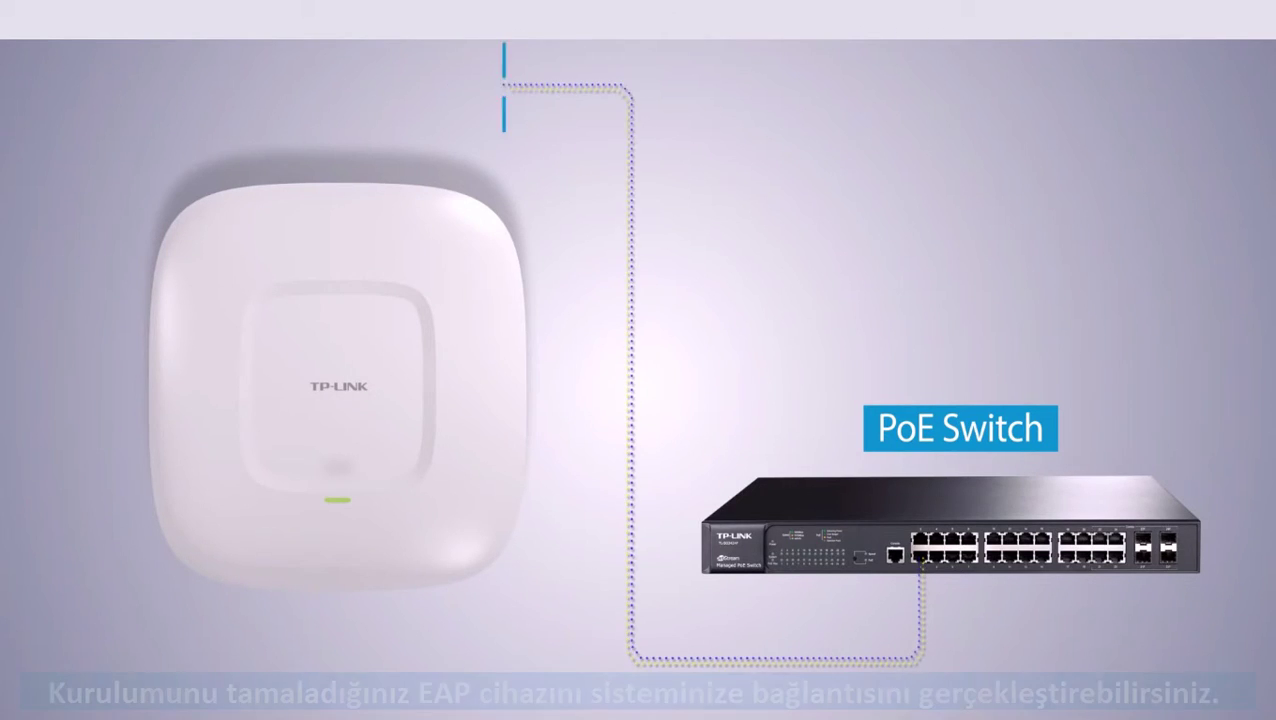